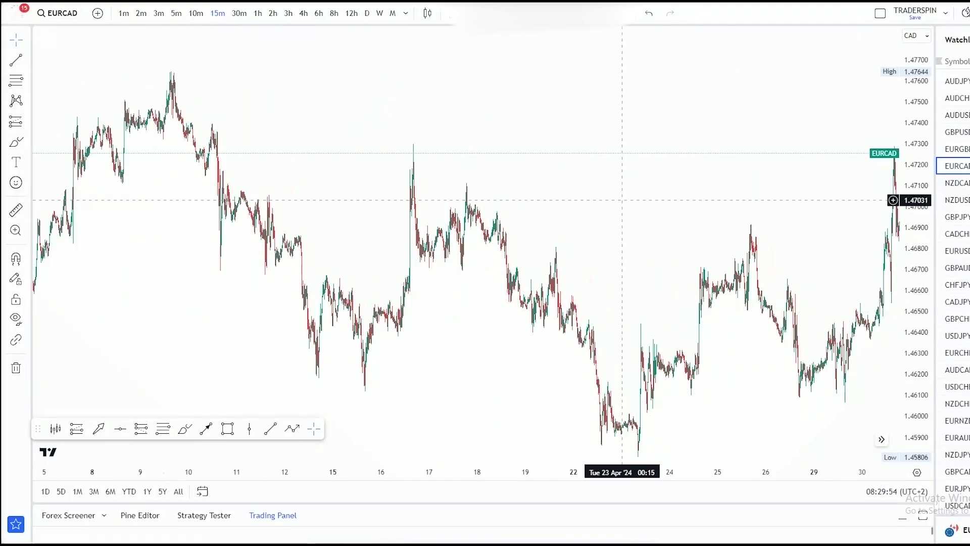
# Search the indicators for "fx mar" and add FX Market Sessions to the EURCAD 15-minute chart.
pyautogui.scroll(3, 556, 162)
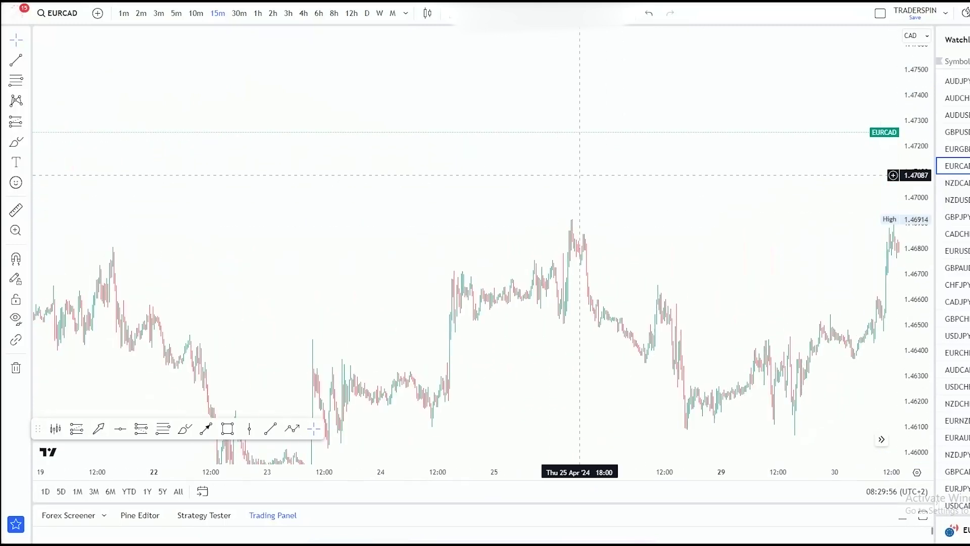
pyautogui.click(473, 13)
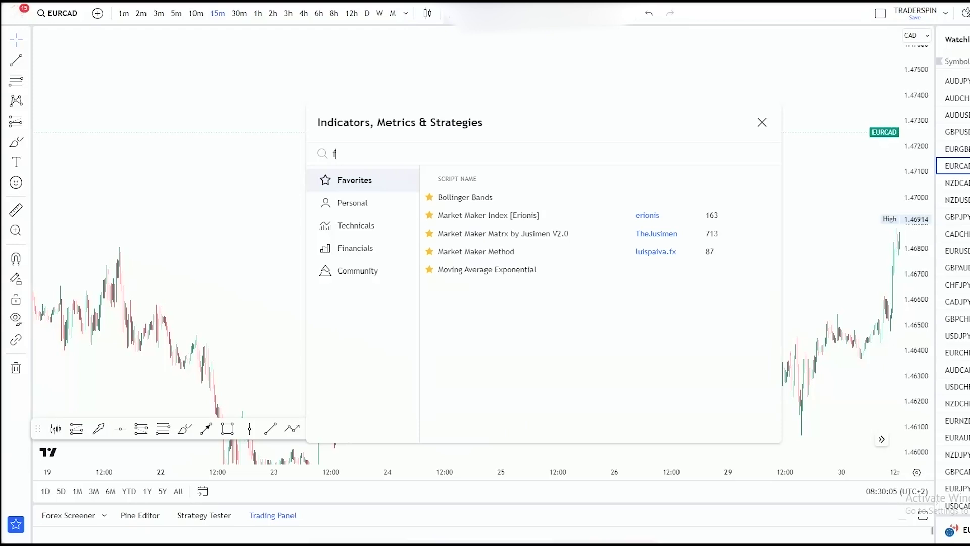
pyautogui.write('fx mar')
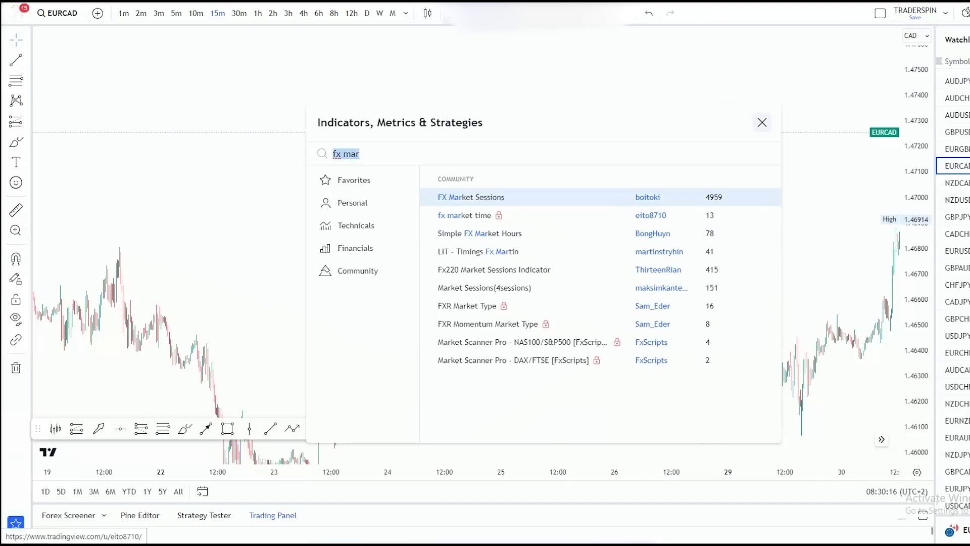
pyautogui.press('Return')
pyautogui.click(762, 122)
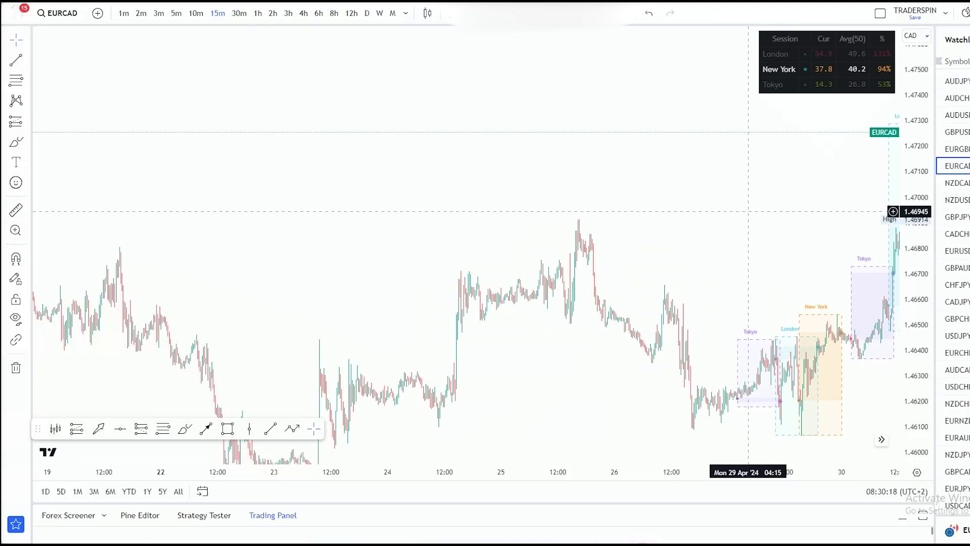
# Turn on session breaks in the event options of the chart settings.
pyautogui.moveTo(877, 386); pyautogui.dragTo(349, 31)
pyautogui.scroll(6, 688, 328)
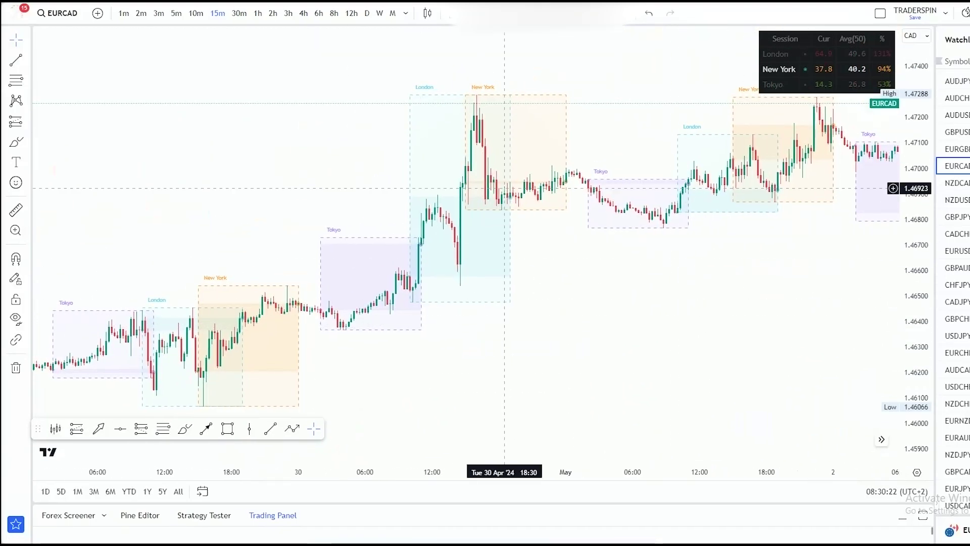
pyautogui.scroll(-2, 583, 300)
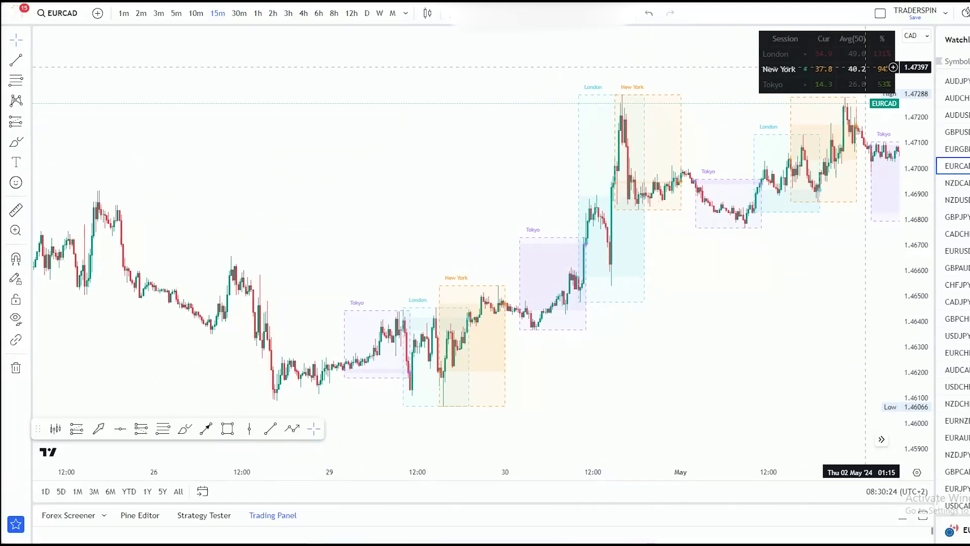
pyautogui.scroll(3, 632, 228)
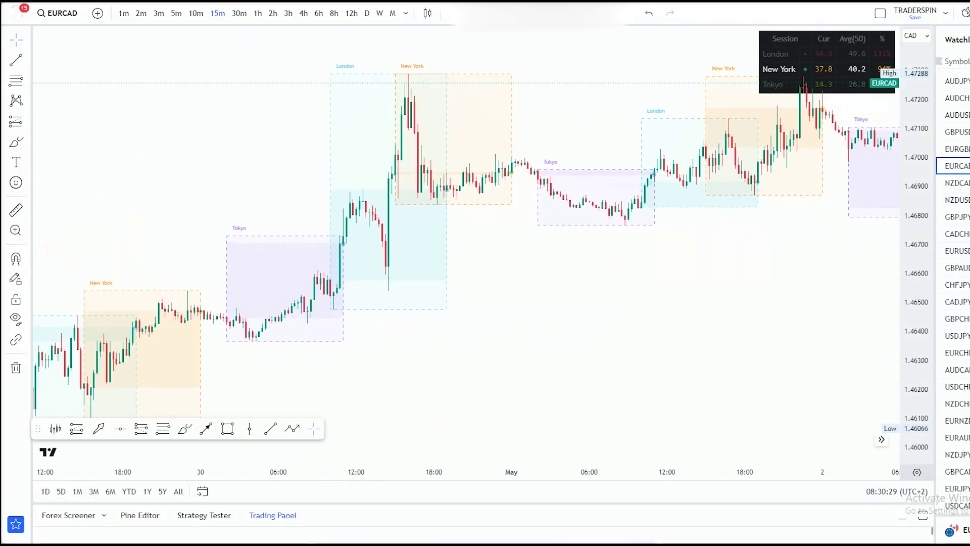
pyautogui.click(916, 471)
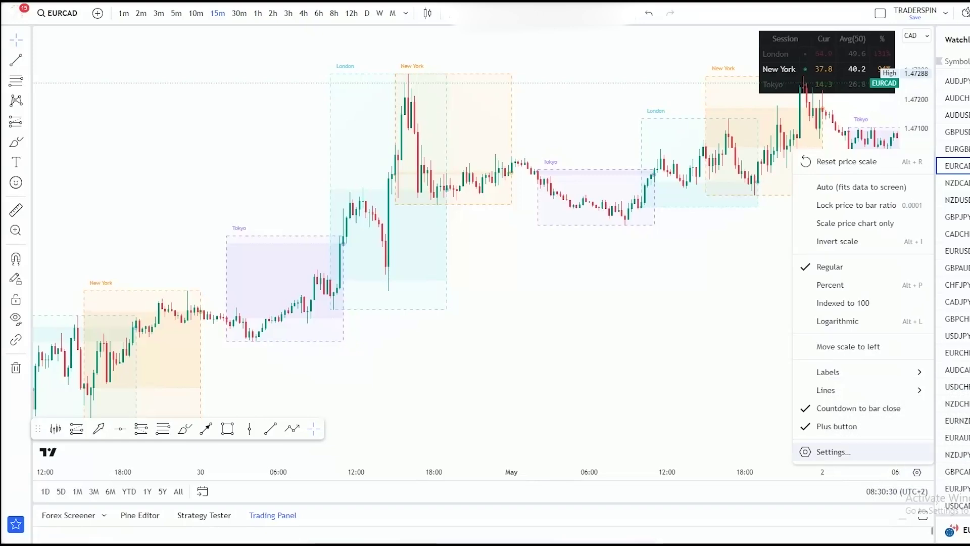
pyautogui.click(834, 451)
pyautogui.click(389, 180)
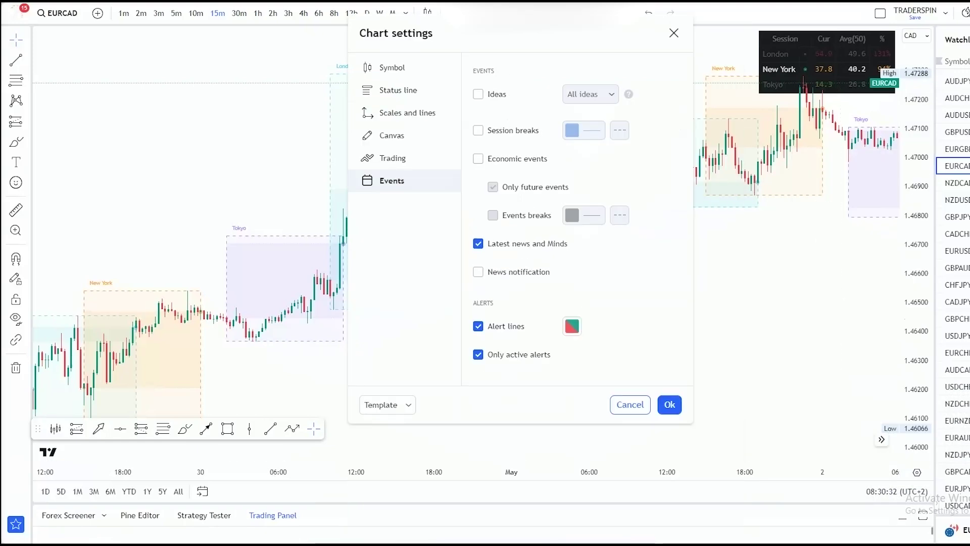
pyautogui.click(670, 404)
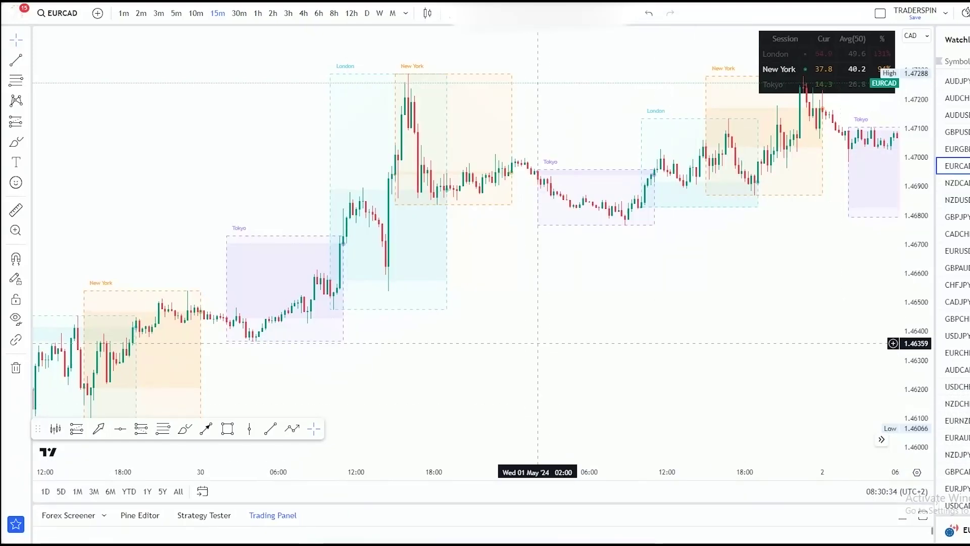
# Draw three green arrows, each spanning one trading day between session breaks, from 24 April to 29 April.
pyautogui.scroll(4, 595, 353)
pyautogui.scroll(-7, 595, 353)
pyautogui.scroll(-5, 594, 354)
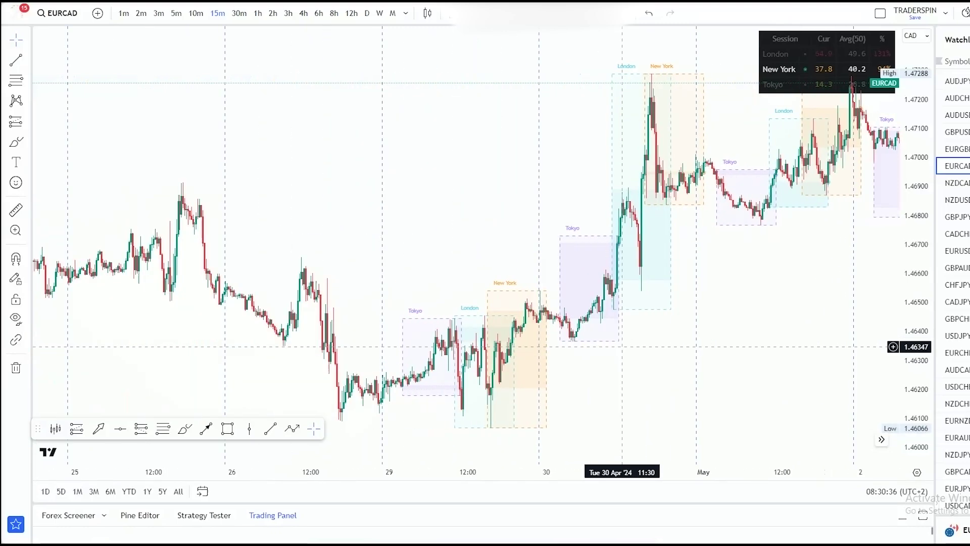
pyautogui.moveTo(738, 377); pyautogui.dragTo(722, 356)
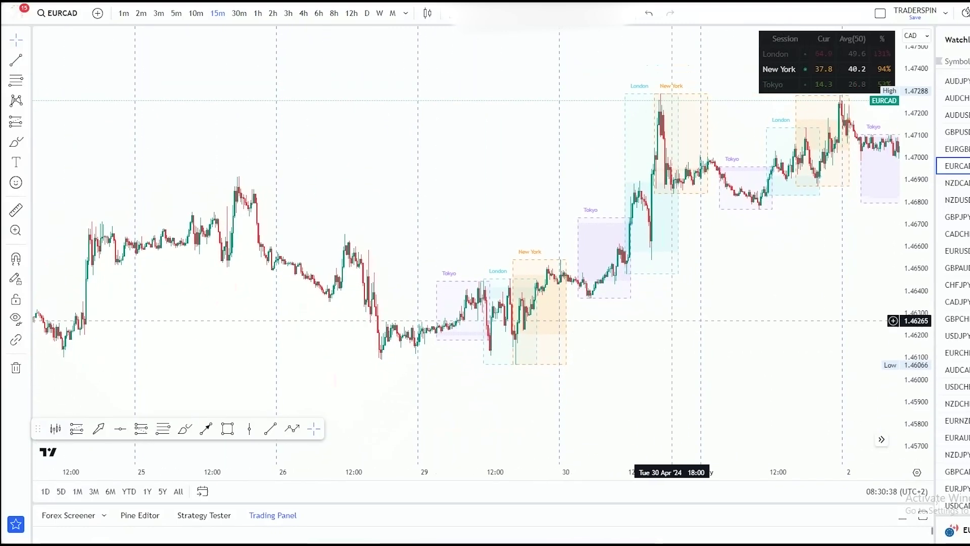
pyautogui.click(417, 152)
pyautogui.click(559, 151)
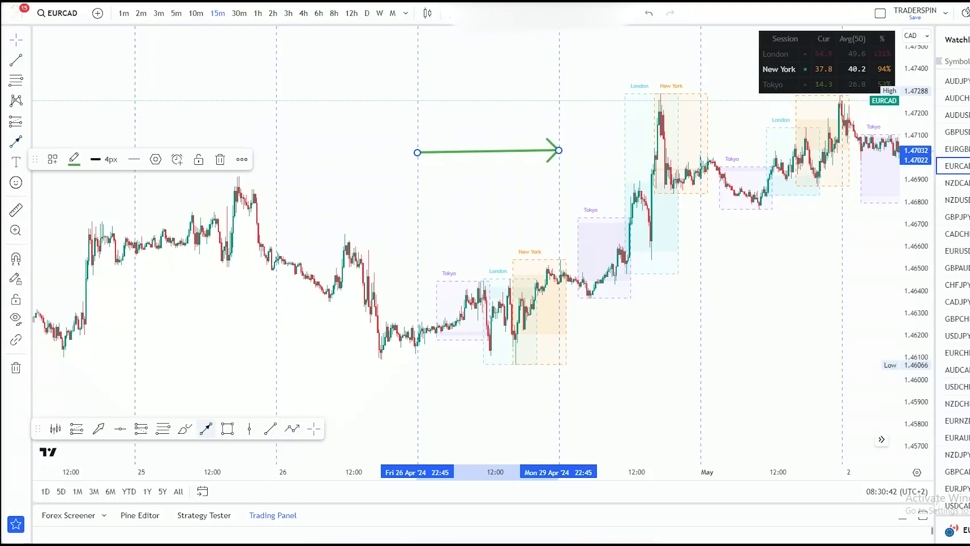
pyautogui.click(205, 428)
pyautogui.click(276, 103)
pyautogui.click(423, 106)
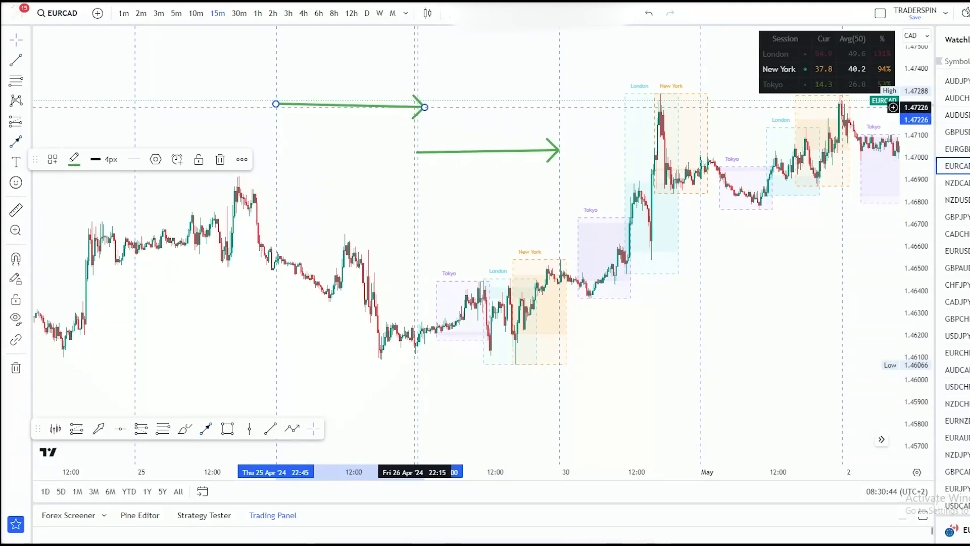
pyautogui.click(137, 114)
pyautogui.click(132, 111)
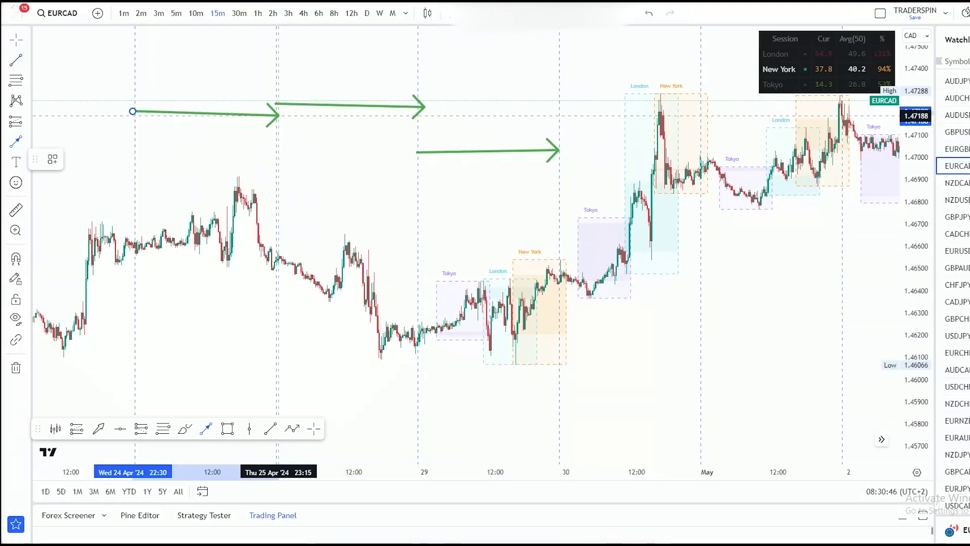
pyautogui.click(279, 116)
# Undo the three green arrows drawn between the session breaks.
pyautogui.click(648, 13)
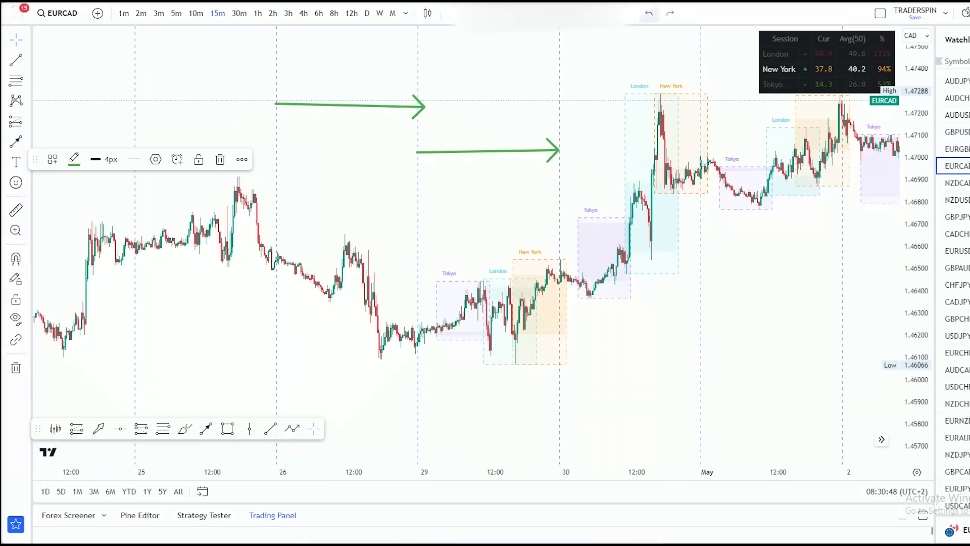
pyautogui.click(649, 14)
pyautogui.click(648, 13)
pyautogui.click(649, 13)
# Examine the Tokyo, London and New York session boxes around 3 May against the daily session breaks.
pyautogui.moveTo(736, 326); pyautogui.dragTo(397, 310)
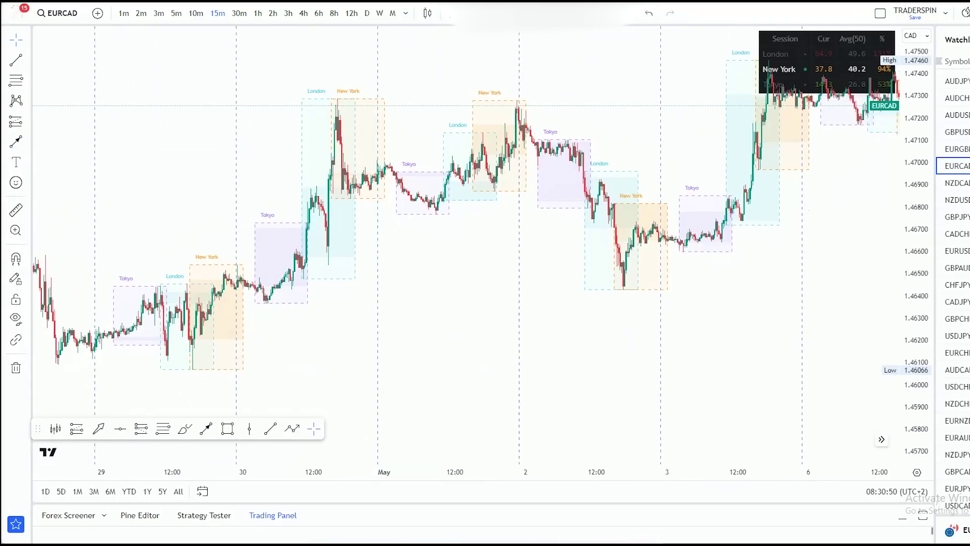
pyautogui.moveTo(690, 327); pyautogui.dragTo(581, 368)
pyautogui.scroll(5, 603, 368)
pyautogui.moveTo(916, 369); pyautogui.dragTo(915, 260)
pyautogui.moveTo(562, 271); pyautogui.dragTo(808, 363)
pyautogui.scroll(6, 703, 359)
pyautogui.scroll(3, 619, 360)
pyautogui.moveTo(541, 336); pyautogui.dragTo(704, 264)
pyautogui.moveTo(537, 390); pyautogui.dragTo(633, 388)
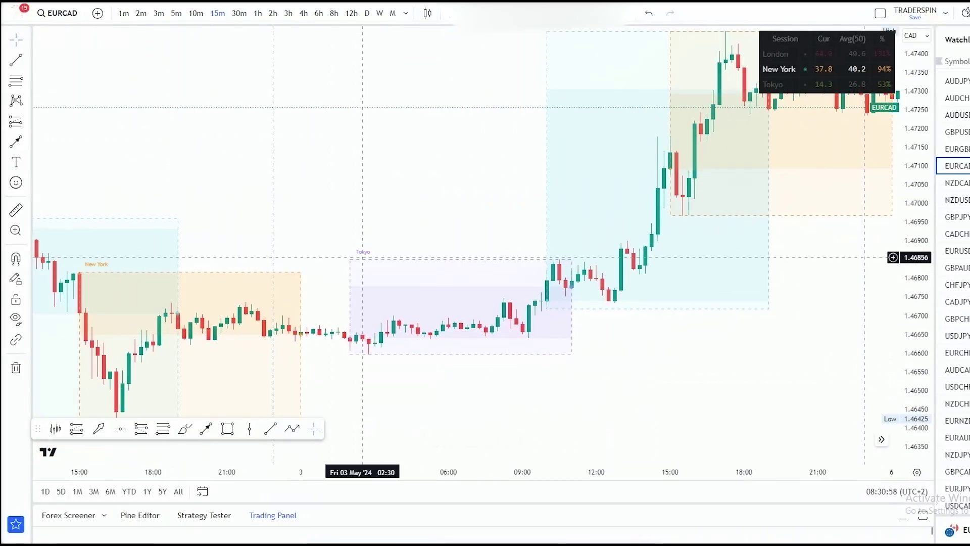
pyautogui.moveTo(387, 209); pyautogui.dragTo(210, 359)
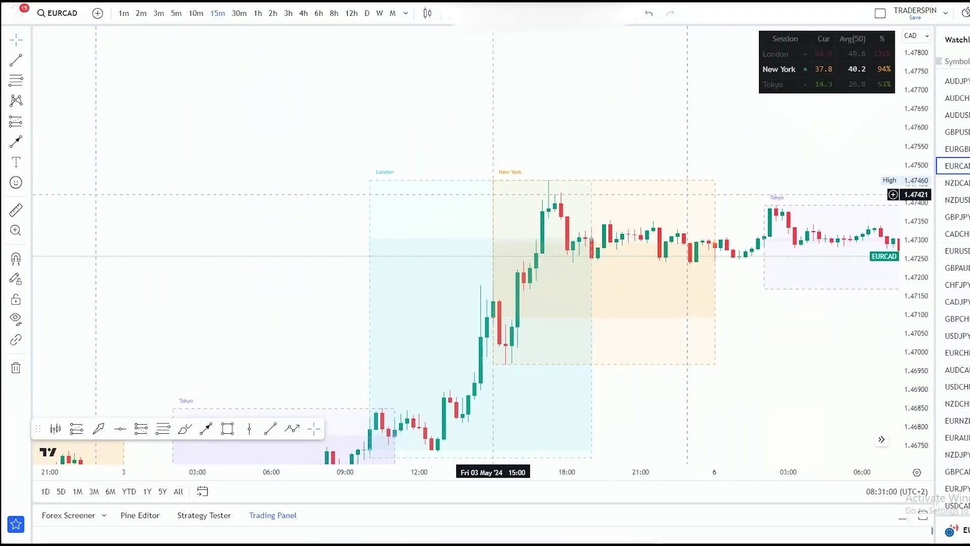
pyautogui.moveTo(296, 215); pyautogui.dragTo(305, 148)
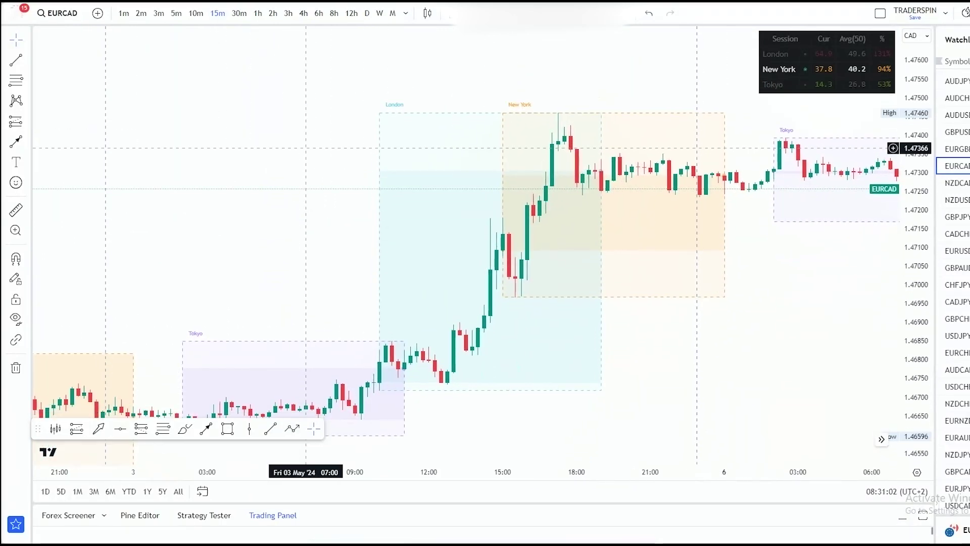
pyautogui.scroll(-4, 581, 243)
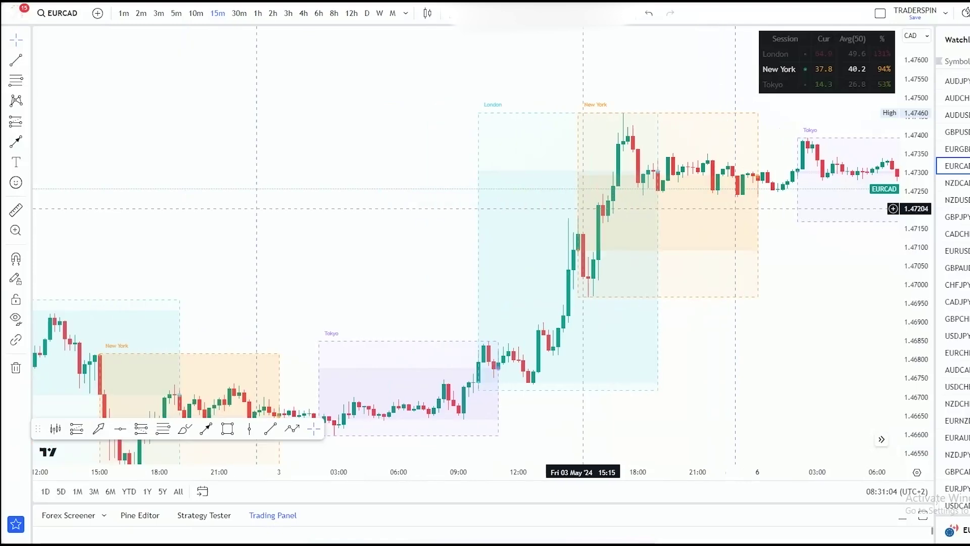
pyautogui.scroll(4, 529, 183)
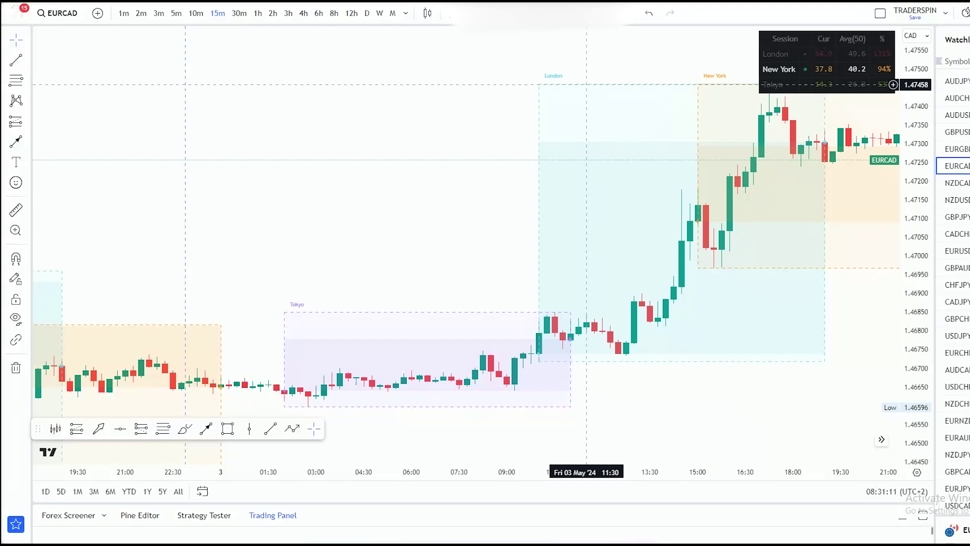
# Set the timezone of the MKT Sessions indicator to GMT+2.
pyautogui.doubleClick(586, 84)
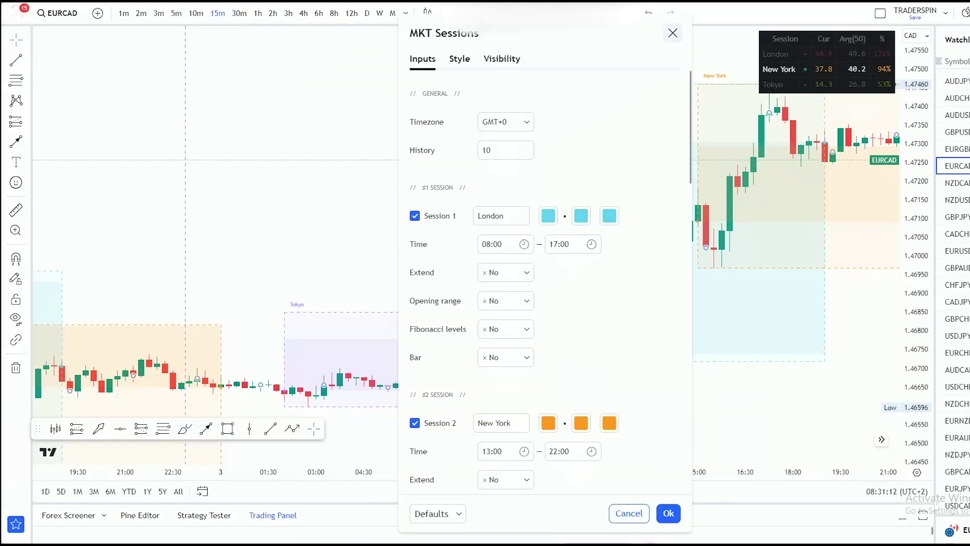
pyautogui.click(672, 33)
pyautogui.click(967, 76)
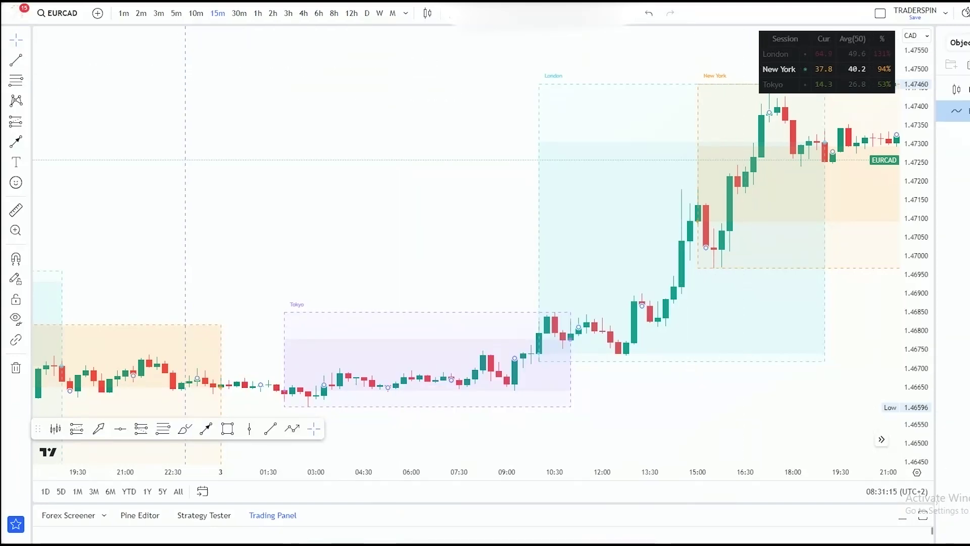
pyautogui.rightClick(959, 114)
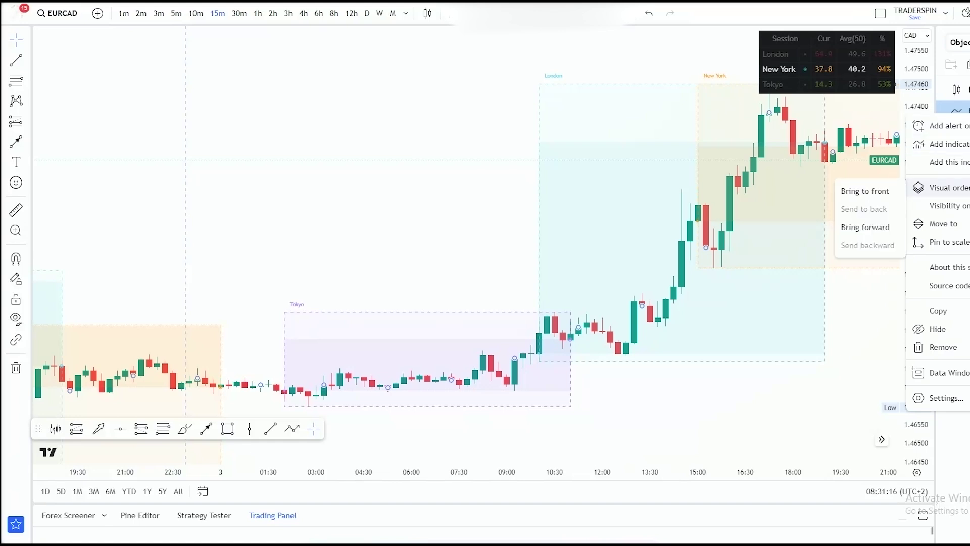
pyautogui.click(945, 398)
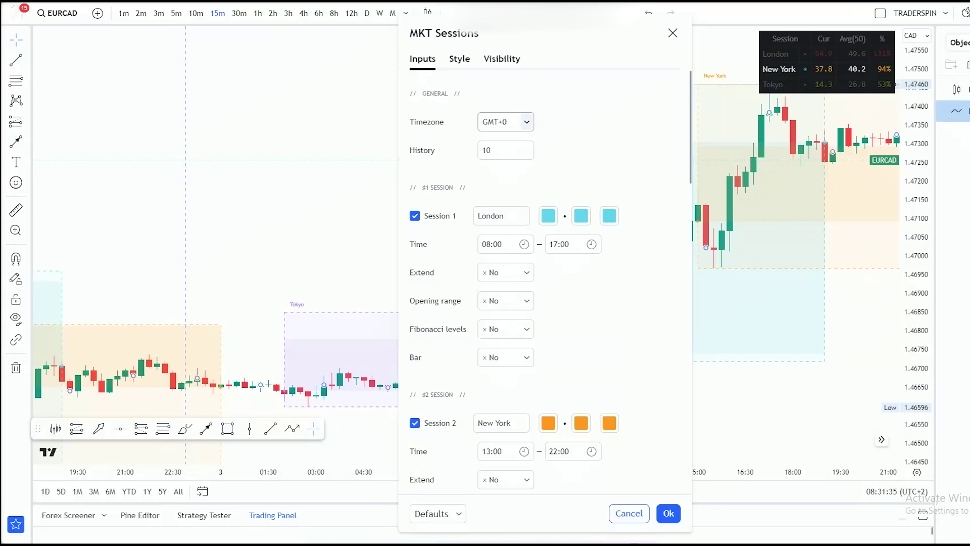
pyautogui.click(506, 119)
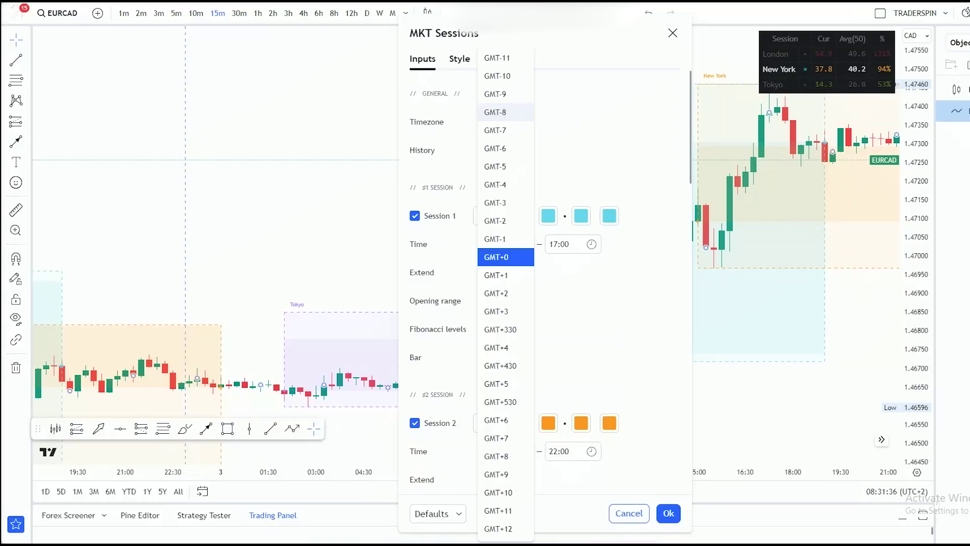
pyautogui.click(496, 293)
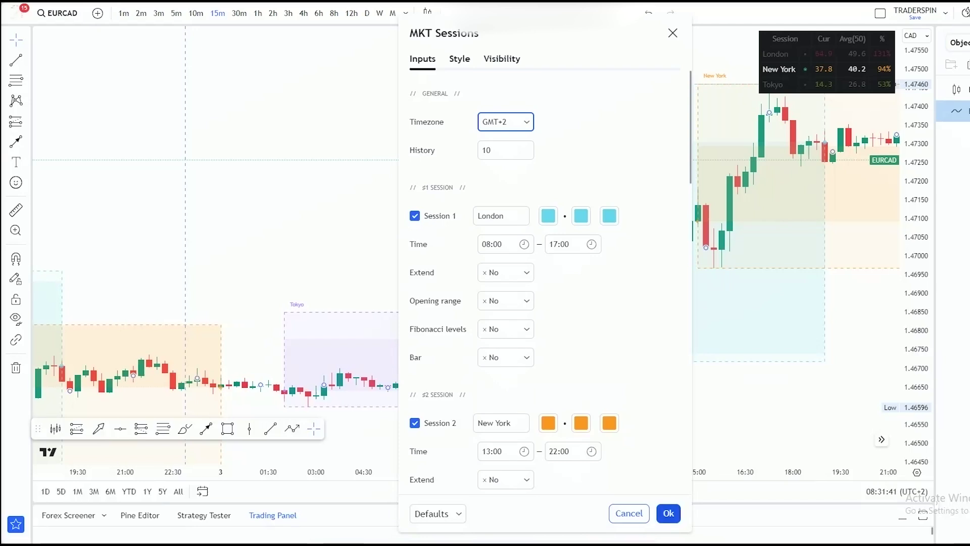
pyautogui.click(667, 513)
# Check where the Tokyo, London and New York session boxes start and end on 2 and 3 May.
pyautogui.scroll(-5, 442, 273)
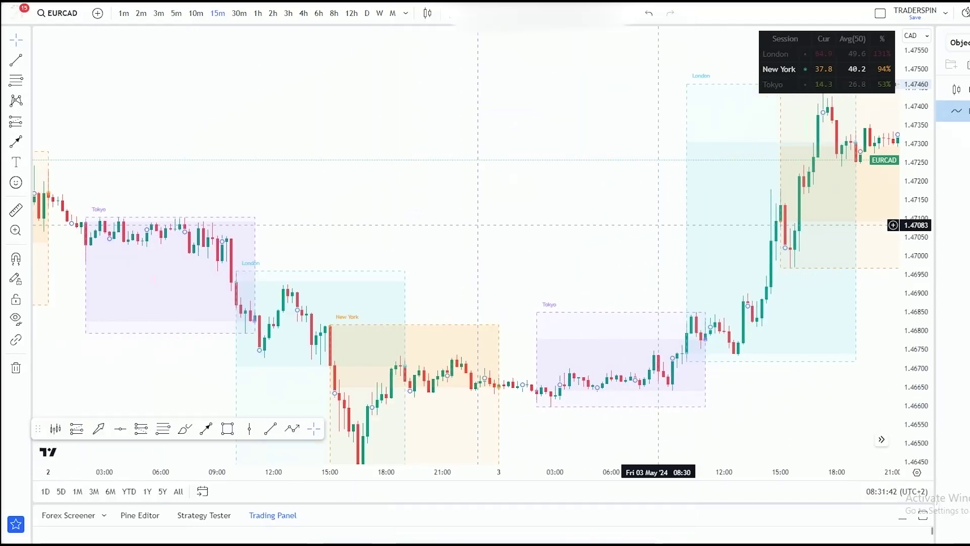
pyautogui.moveTo(509, 260); pyautogui.dragTo(415, 261)
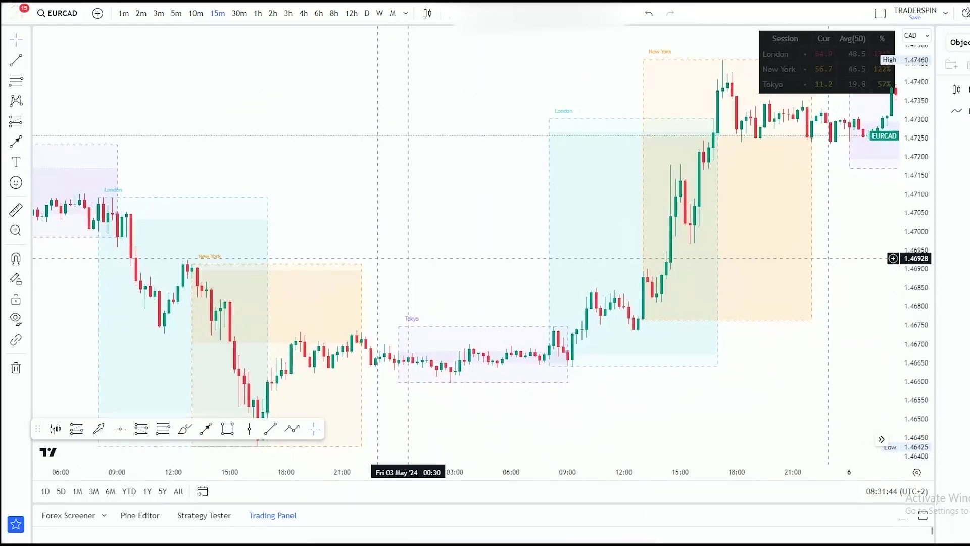
pyautogui.moveTo(493, 262); pyautogui.dragTo(612, 268)
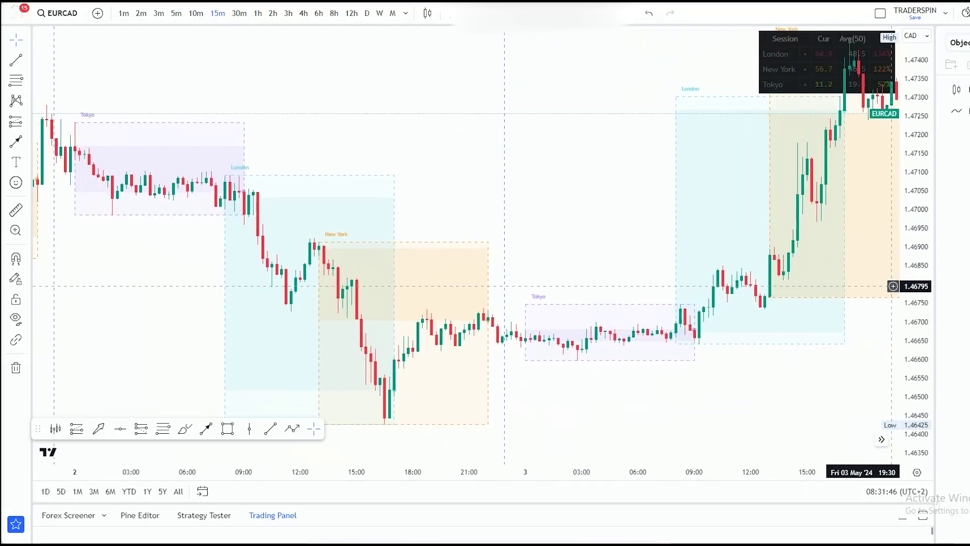
pyautogui.scroll(3, 892, 286)
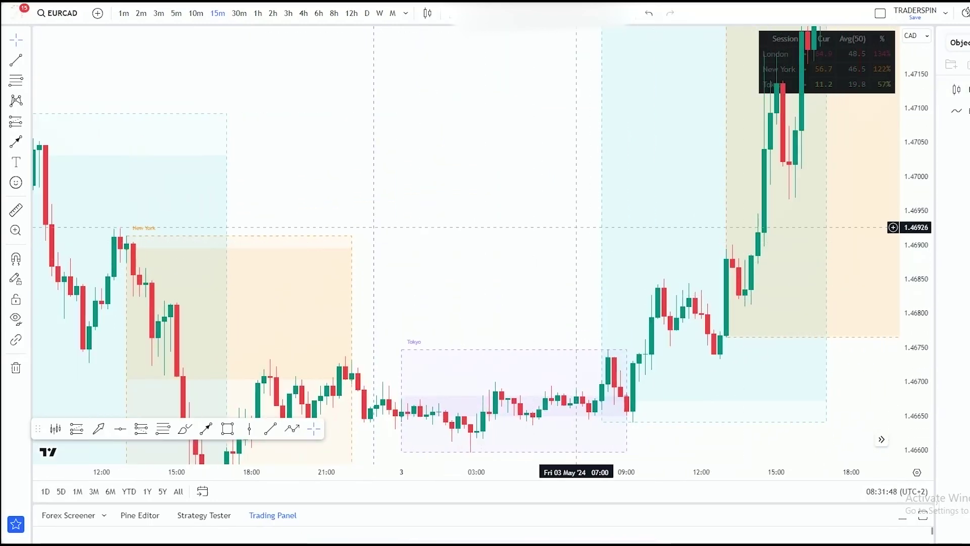
pyautogui.moveTo(551, 291); pyautogui.dragTo(634, 238)
pyautogui.scroll(4, 584, 326)
pyautogui.moveTo(519, 173); pyautogui.dragTo(717, 165)
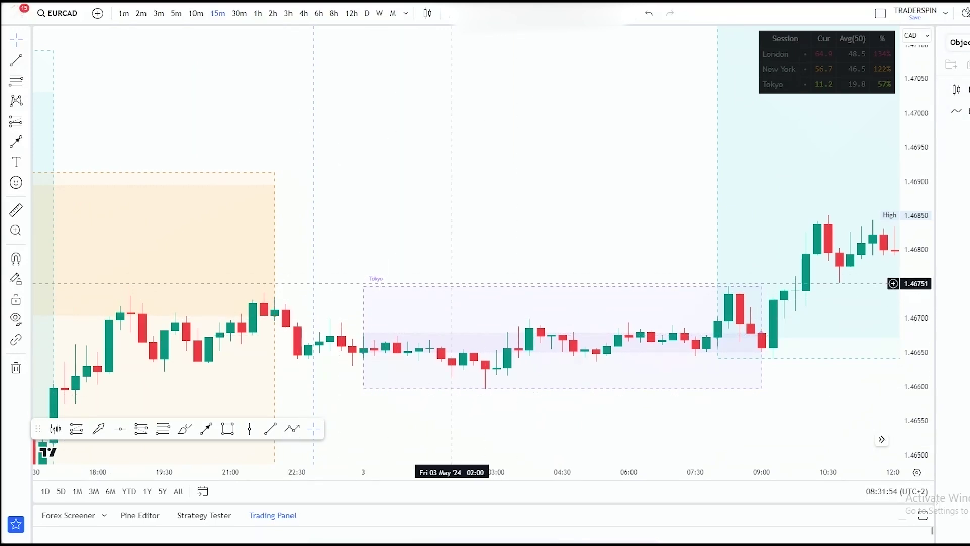
# Rename Session 3 of the MKT Sessions indicator as asian.
pyautogui.doubleClick(384, 281)
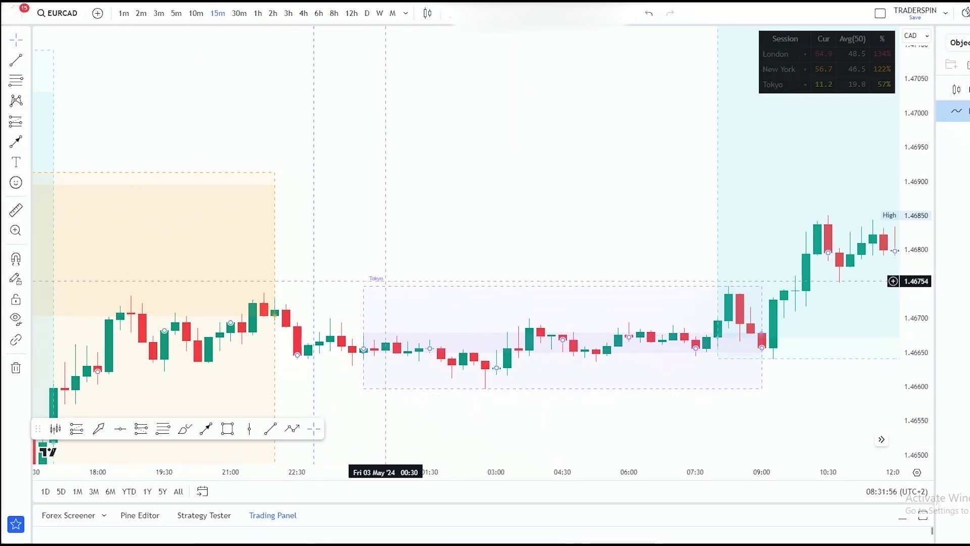
pyautogui.scroll(-8, 551, 303)
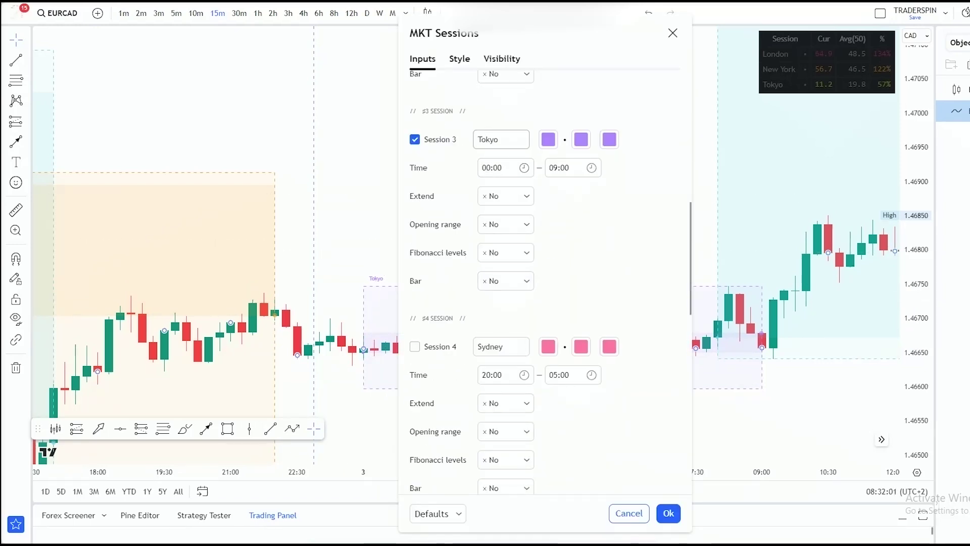
pyautogui.moveTo(499, 139); pyautogui.dragTo(485, 139)
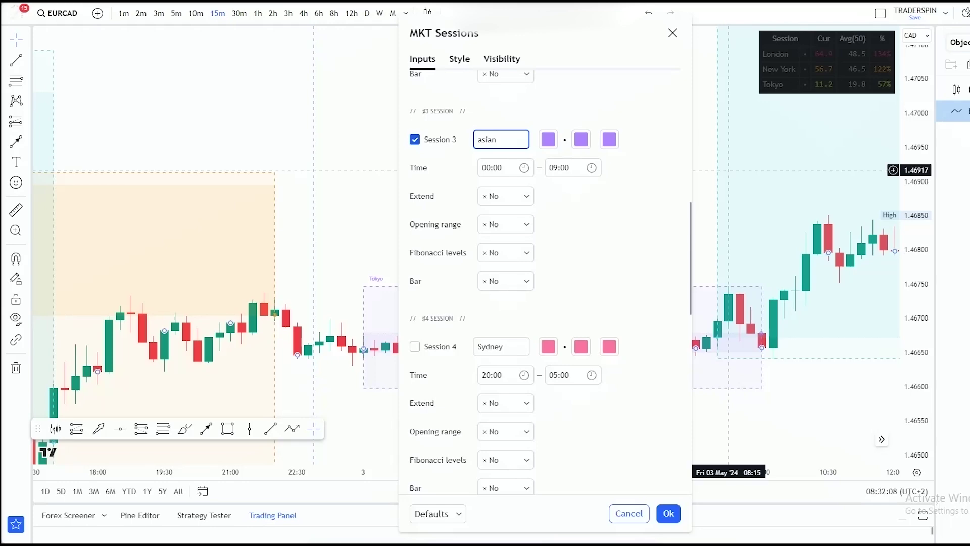
pyautogui.press('Return')
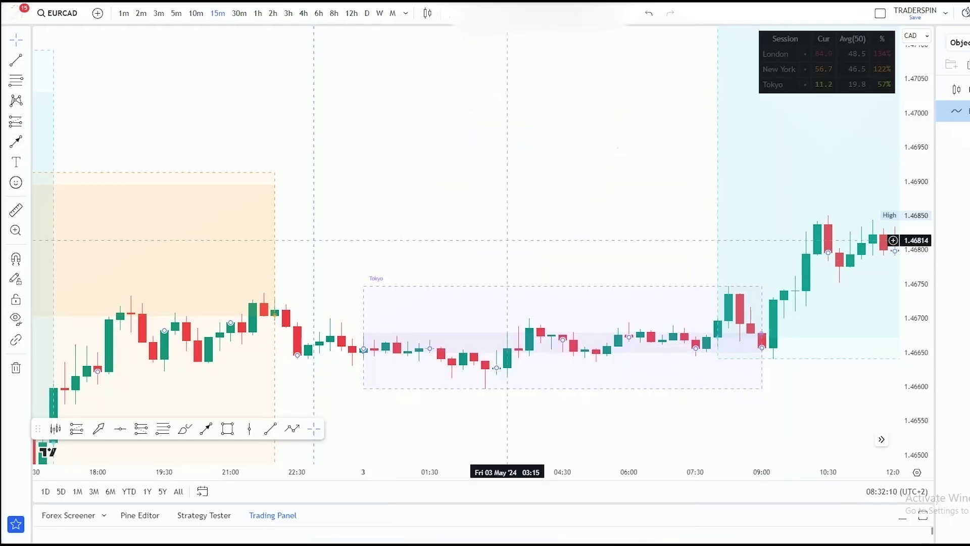
# Examine the asian, London and New York session boxes between 30 April and 7 May against the daily session breaks.
pyautogui.scroll(-2, 438, 259)
pyautogui.scroll(-6, 438, 259)
pyautogui.moveTo(660, 171); pyautogui.dragTo(483, 213)
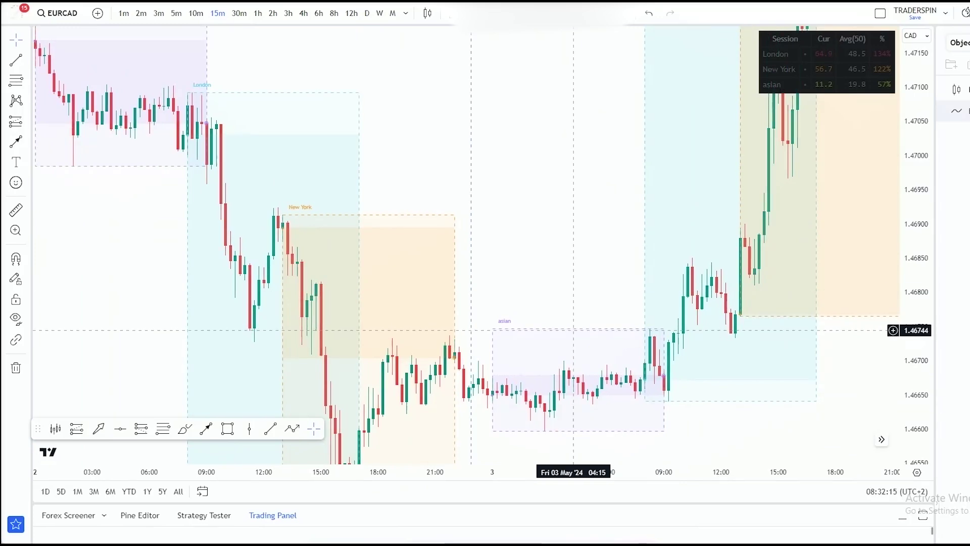
pyautogui.scroll(3, 515, 320)
pyautogui.scroll(1, 519, 322)
pyautogui.moveTo(535, 187); pyautogui.dragTo(673, 137)
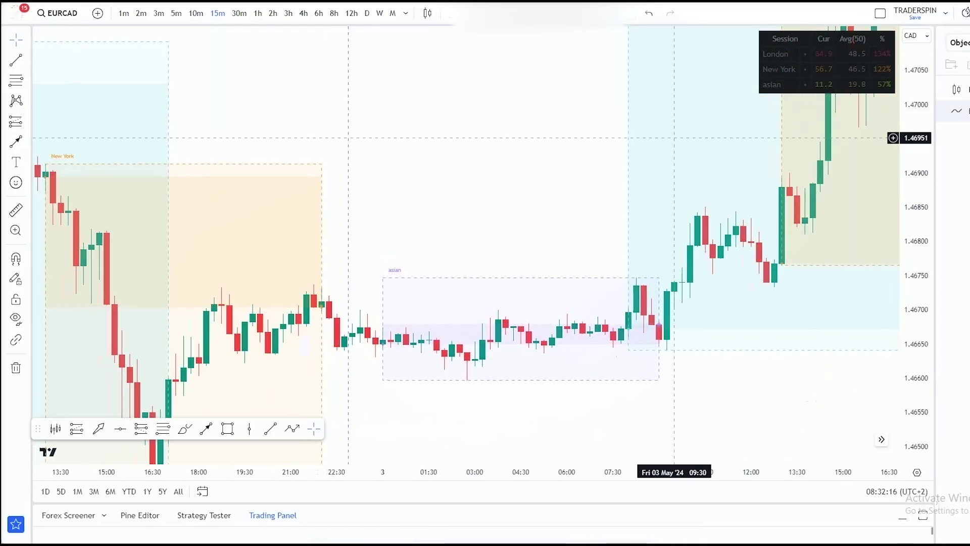
pyautogui.moveTo(554, 168); pyautogui.dragTo(391, 261)
pyautogui.scroll(-4, 399, 260)
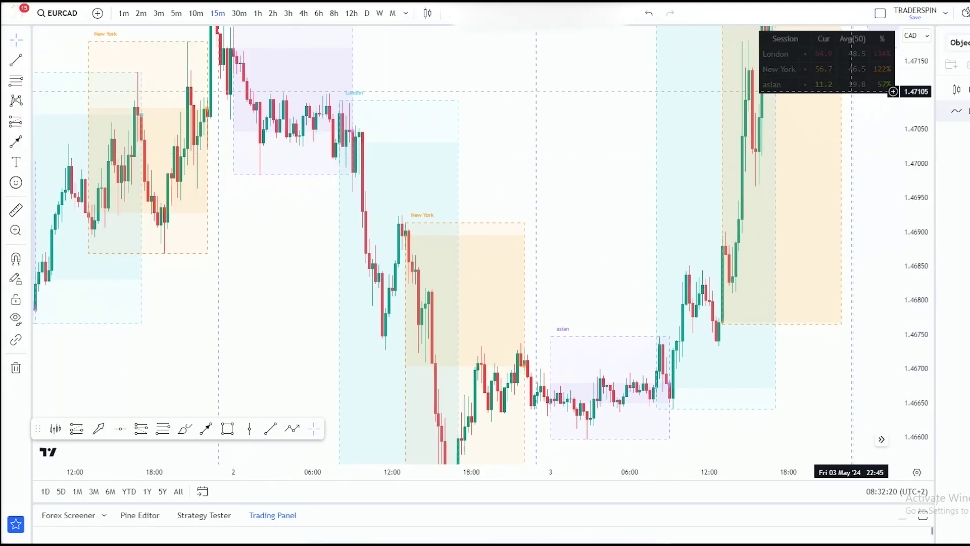
pyautogui.moveTo(784, 295); pyautogui.dragTo(638, 303)
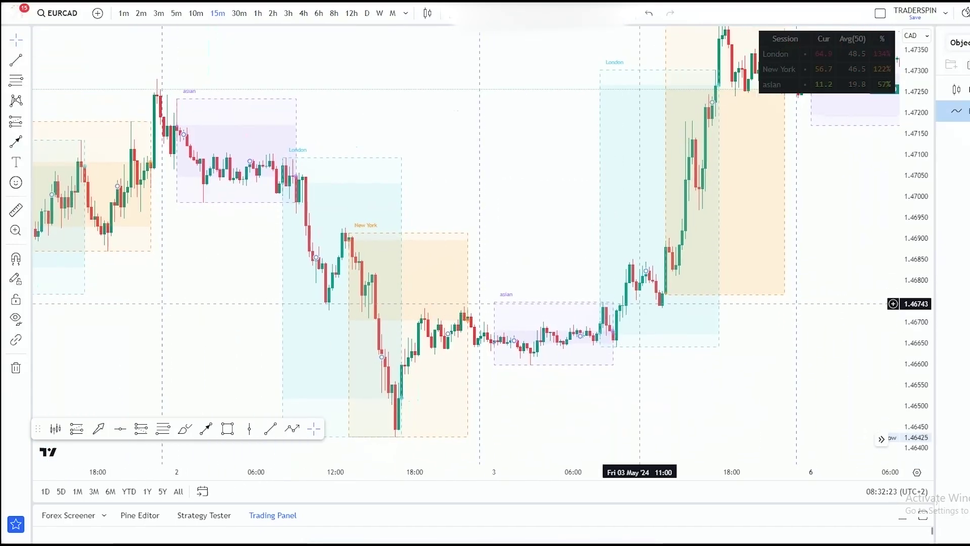
pyautogui.moveTo(765, 298); pyautogui.dragTo(459, 393)
pyautogui.moveTo(543, 362); pyautogui.dragTo(344, 376)
pyautogui.scroll(-2, 519, 316)
pyautogui.scroll(-1, 518, 317)
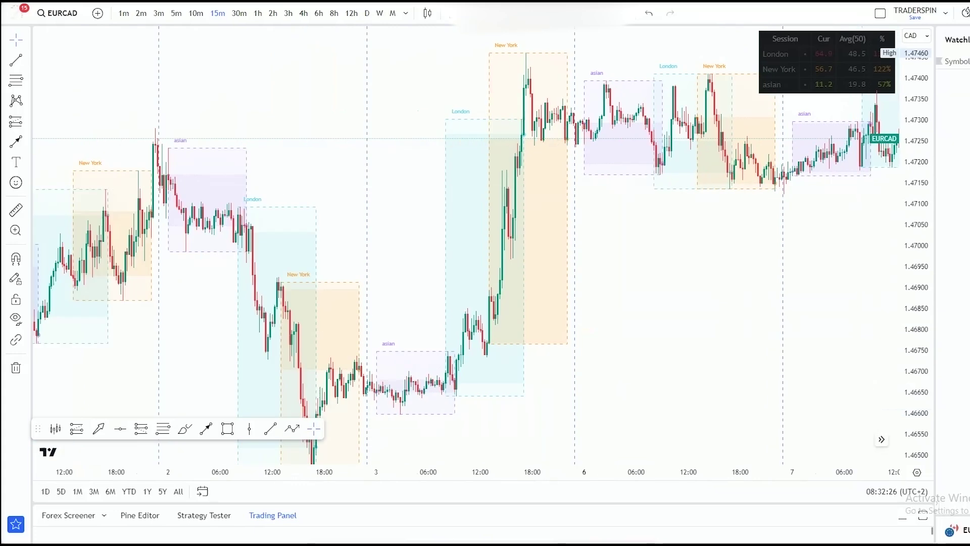
pyautogui.scroll(-1, 343, 303)
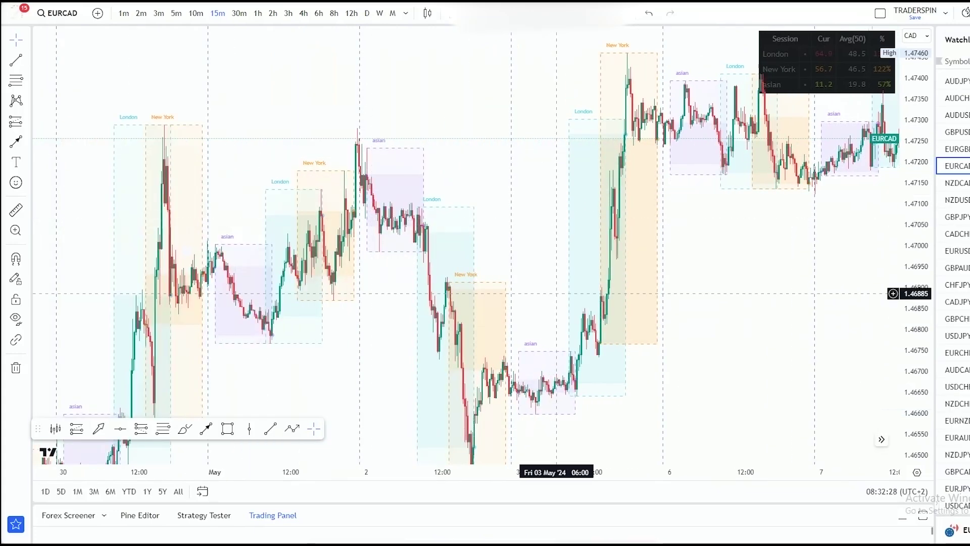
pyautogui.scroll(3, 556, 293)
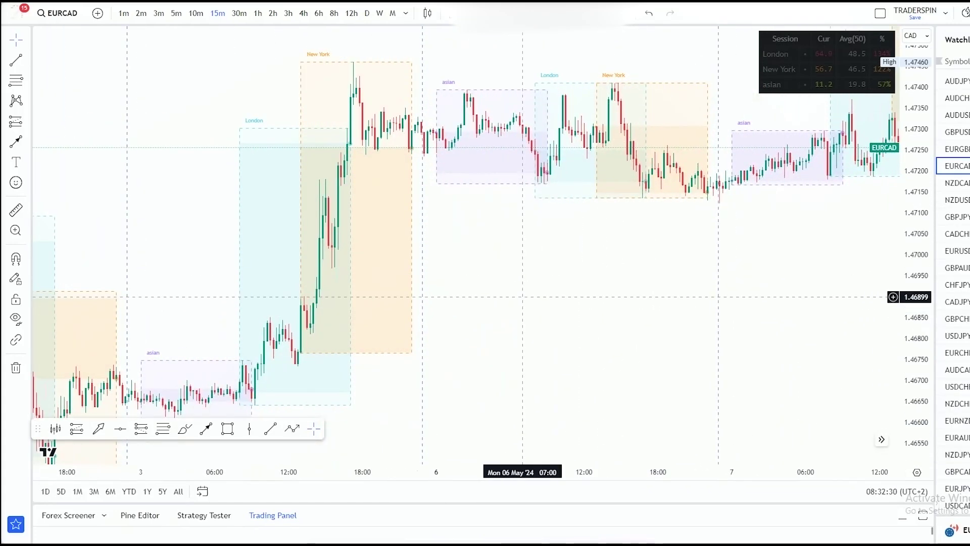
pyautogui.moveTo(523, 296); pyautogui.dragTo(512, 301)
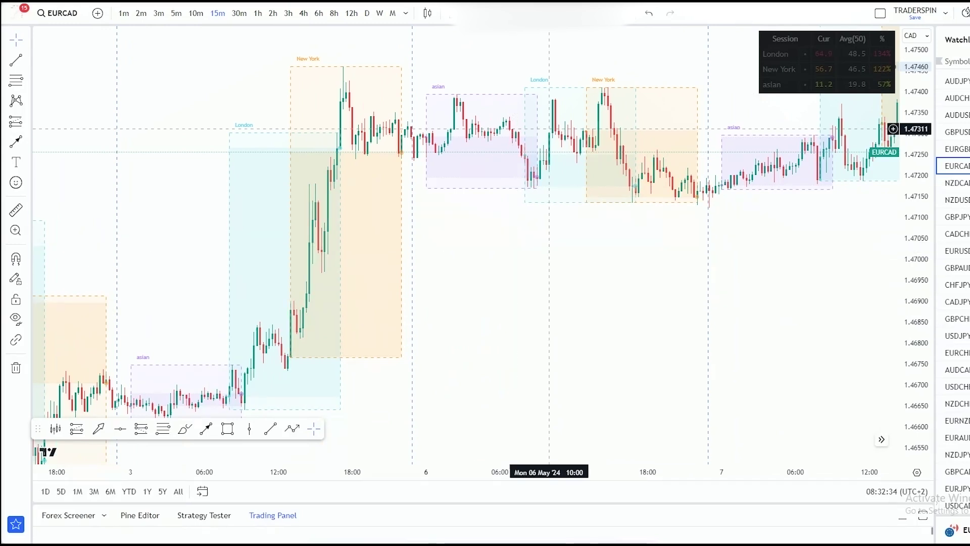
# Disable Session 2 (New York) and Session 3 (asian) in the MKT Sessions indicator so only London is drawn.
pyautogui.doubleClick(499, 94)
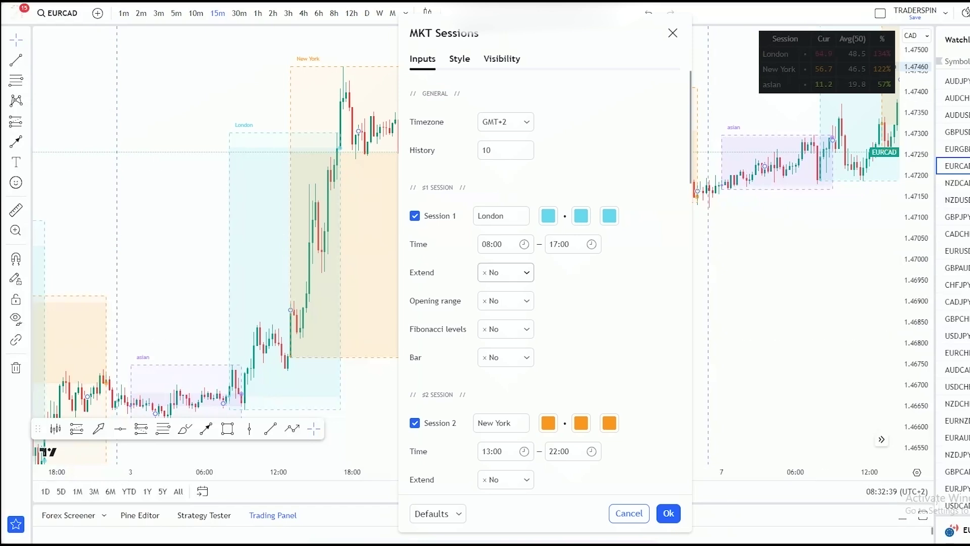
pyautogui.scroll(-5, 550, 282)
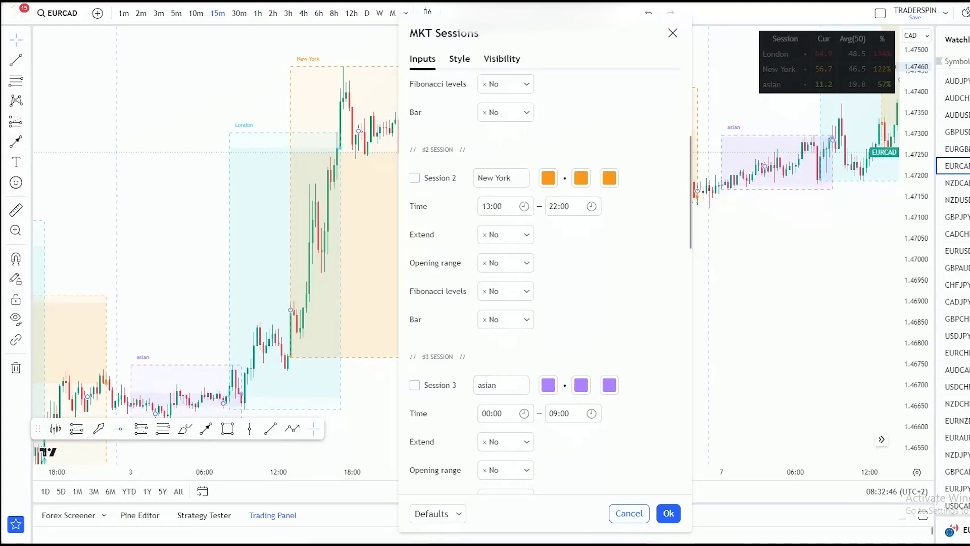
pyautogui.click(667, 513)
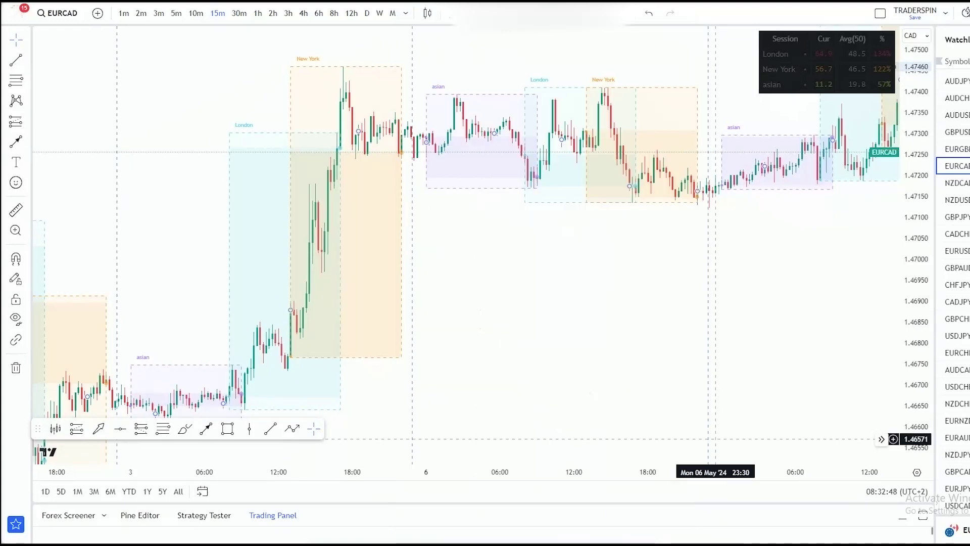
# Set all three colours of the London session in the MKT Sessions indicator to black at 100% opacity.
pyautogui.scroll(-3, 618, 298)
pyautogui.moveTo(493, 312); pyautogui.dragTo(701, 281)
pyautogui.hscroll(-10, 311, 273)
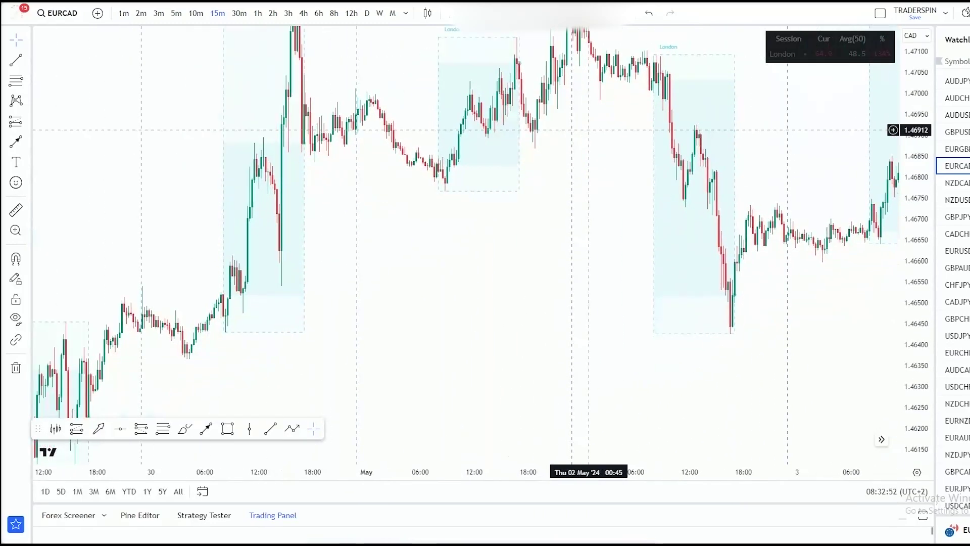
pyautogui.scroll(5, 631, 334)
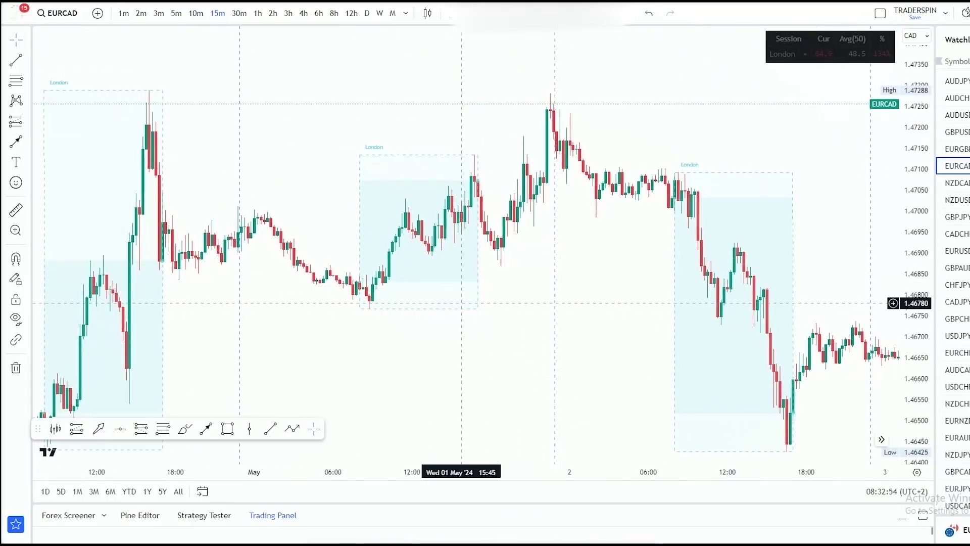
pyautogui.moveTo(915, 307); pyautogui.dragTo(916, 275)
pyautogui.moveTo(788, 275); pyautogui.dragTo(682, 212)
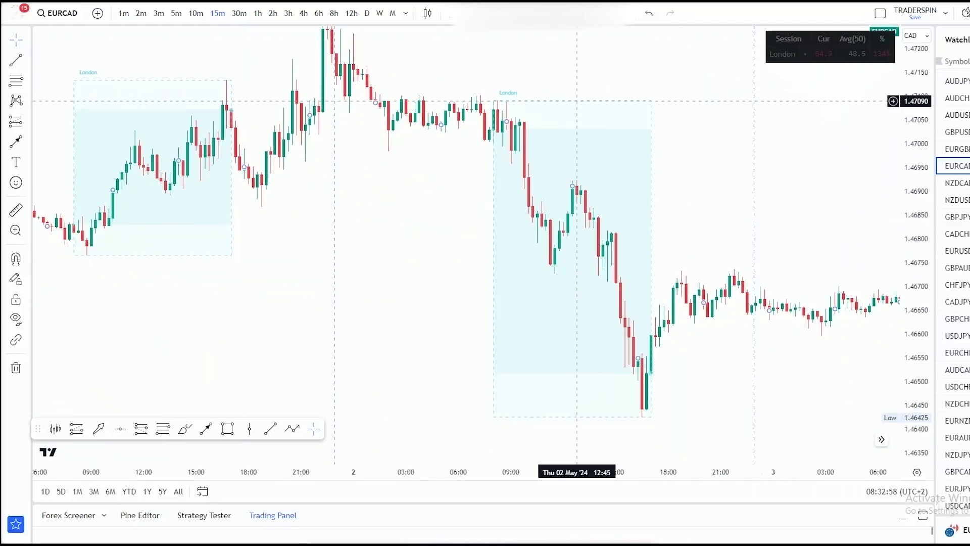
pyautogui.doubleClick(573, 99)
pyautogui.click(548, 216)
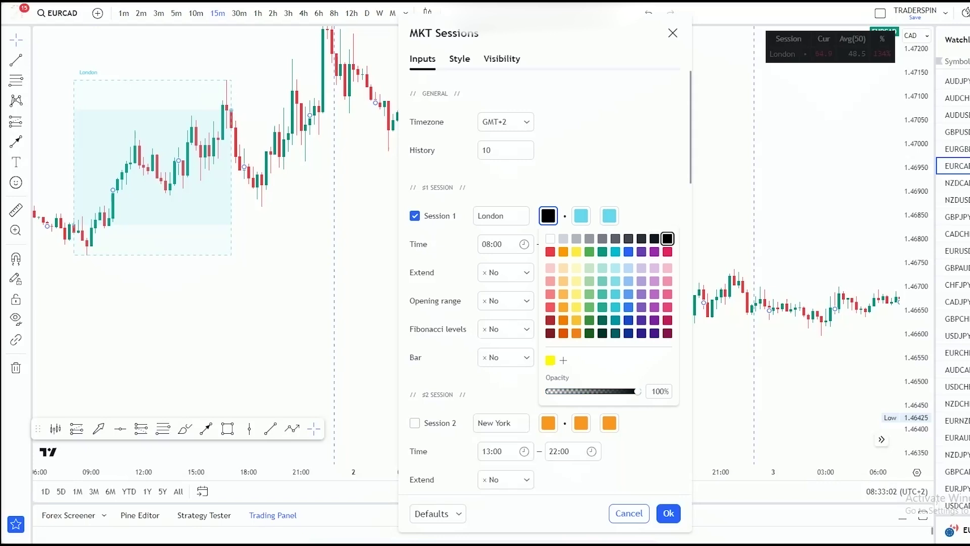
pyautogui.click(581, 215)
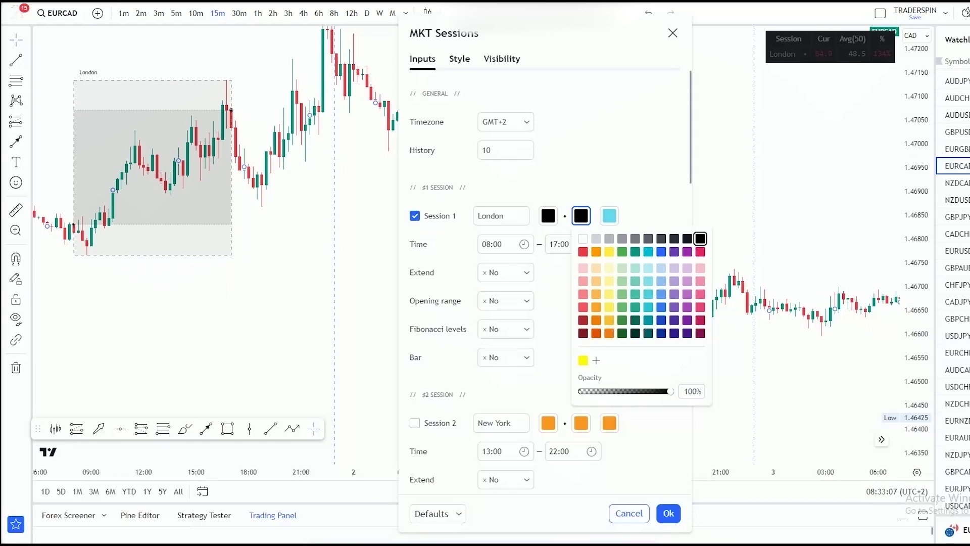
pyautogui.click(610, 216)
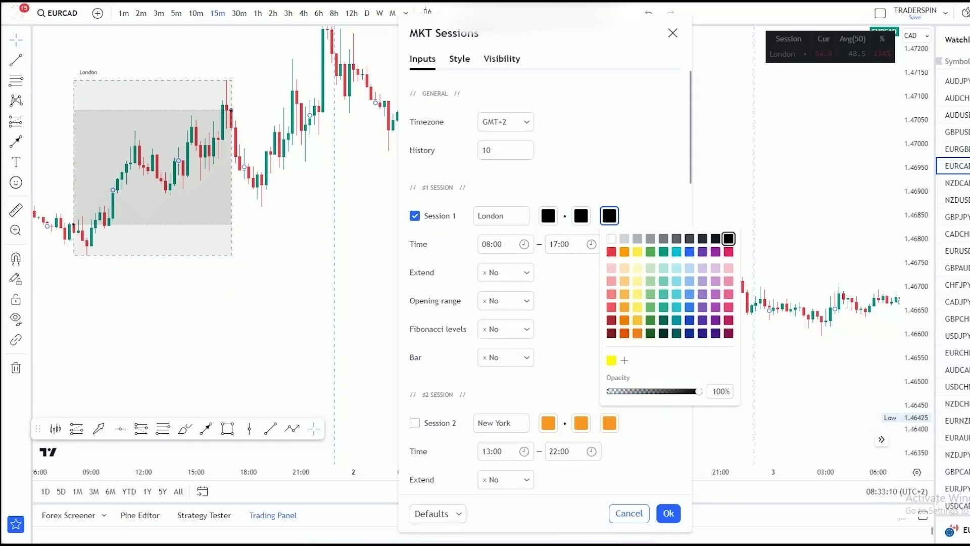
pyautogui.click(657, 215)
pyautogui.click(667, 513)
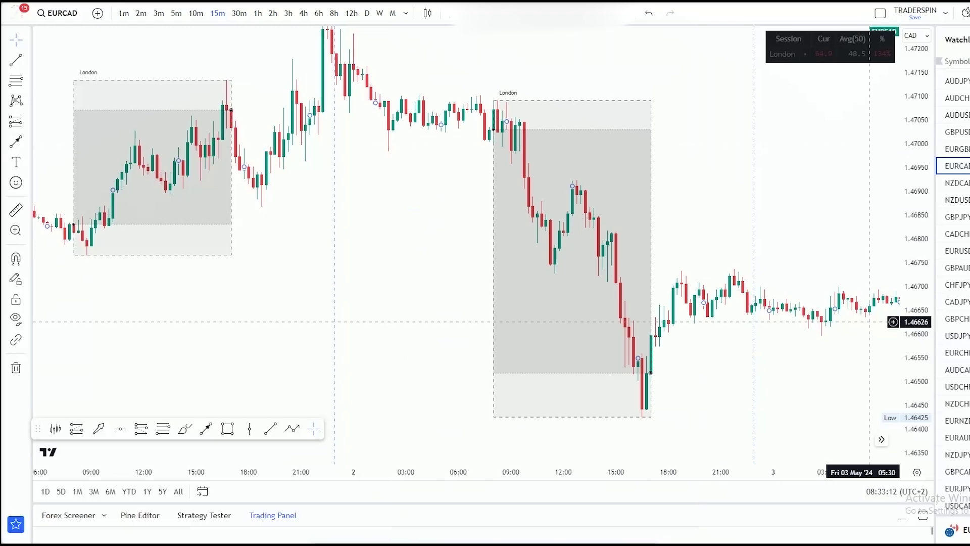
# Examine where the London session boxes start and end from 29 April to 2 May.
pyautogui.scroll(-4, 869, 321)
pyautogui.moveTo(915, 232); pyautogui.dragTo(915, 283)
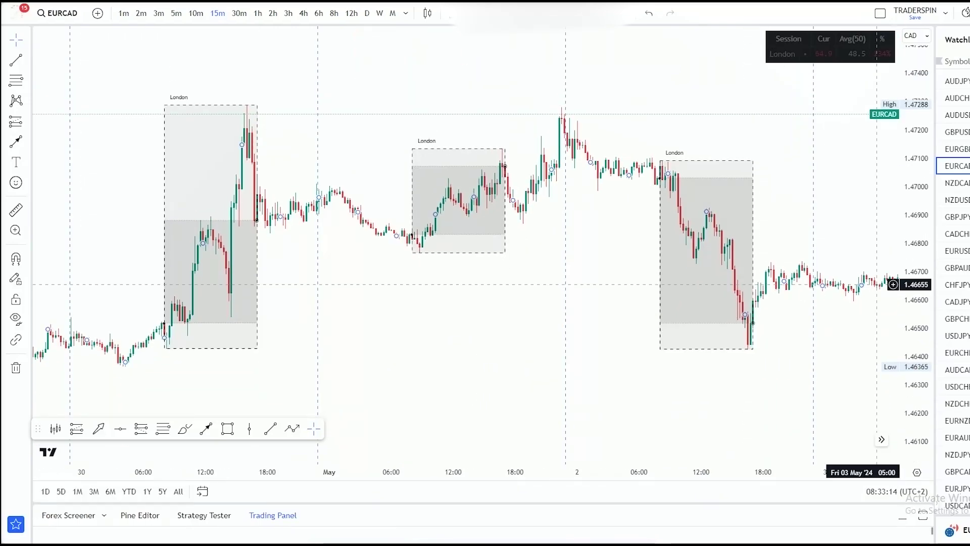
pyautogui.scroll(5, 688, 207)
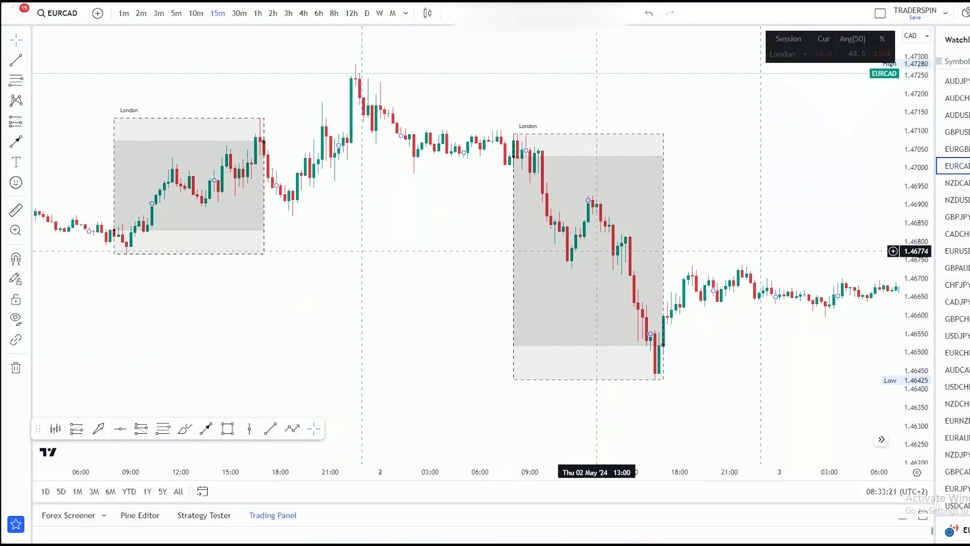
pyautogui.scroll(-6, 596, 250)
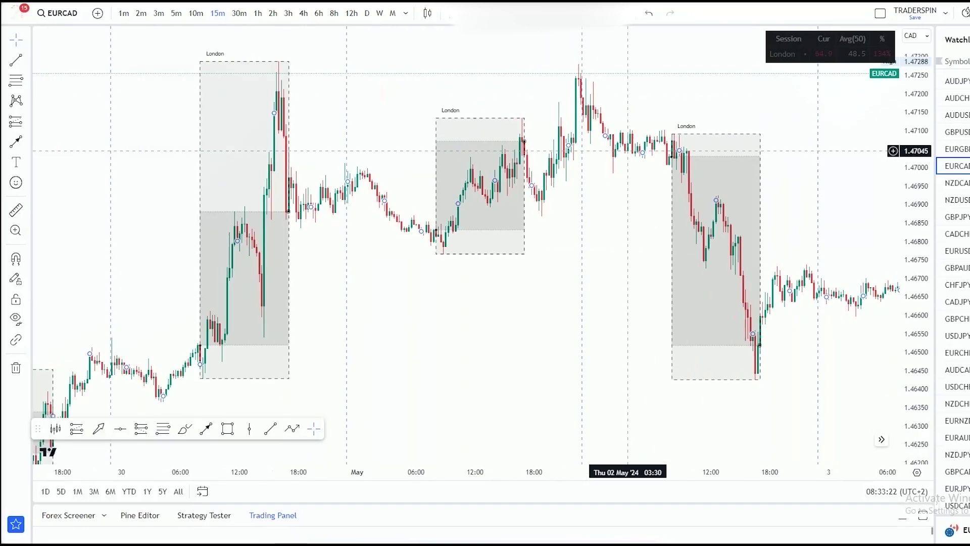
pyautogui.moveTo(914, 199); pyautogui.dragTo(914, 295)
pyautogui.moveTo(557, 307); pyautogui.dragTo(629, 281)
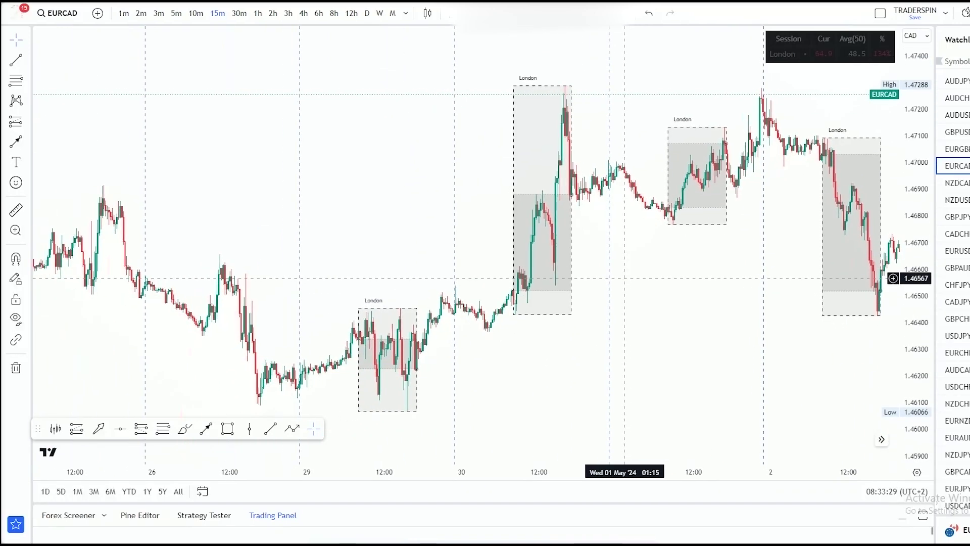
pyautogui.scroll(5, 625, 278)
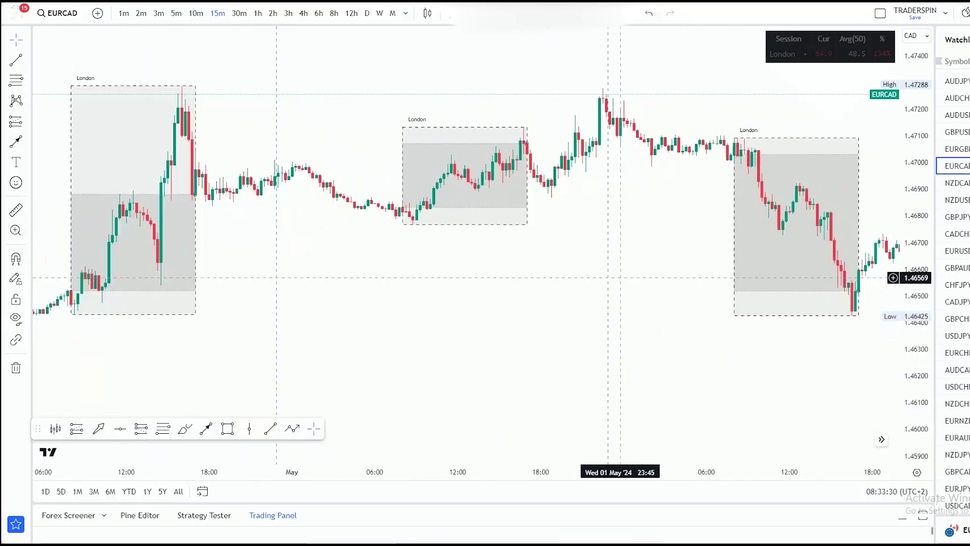
pyautogui.scroll(4, 668, 240)
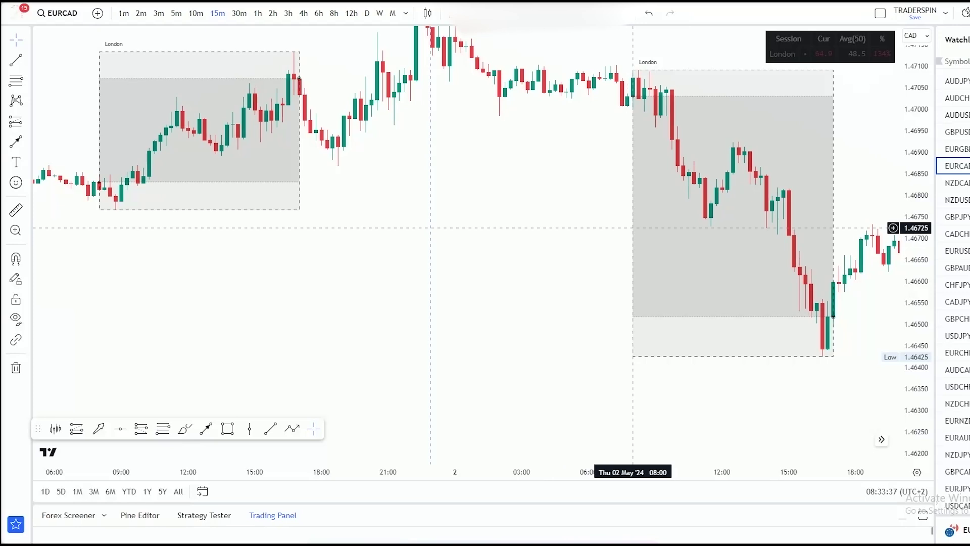
pyautogui.hscroll(5, 633, 228)
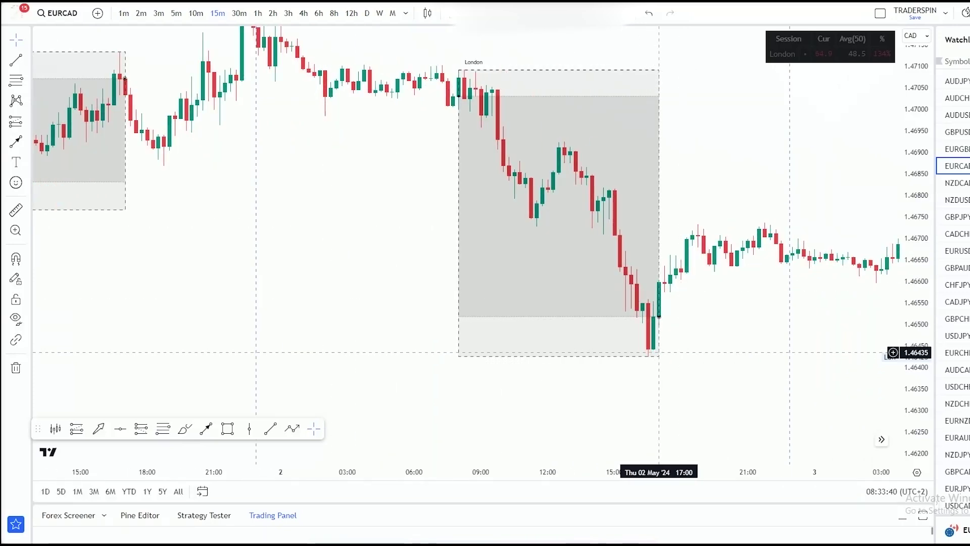
pyautogui.scroll(-5, 656, 348)
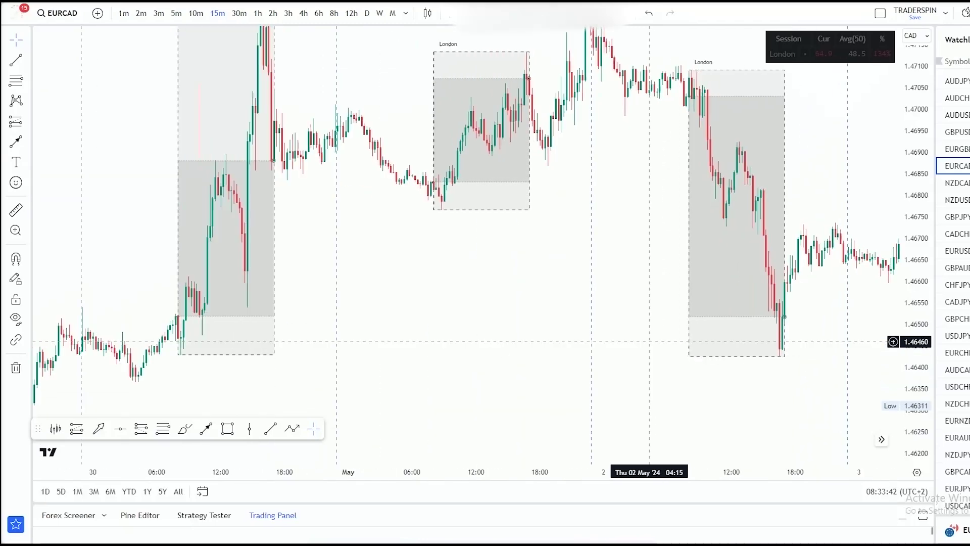
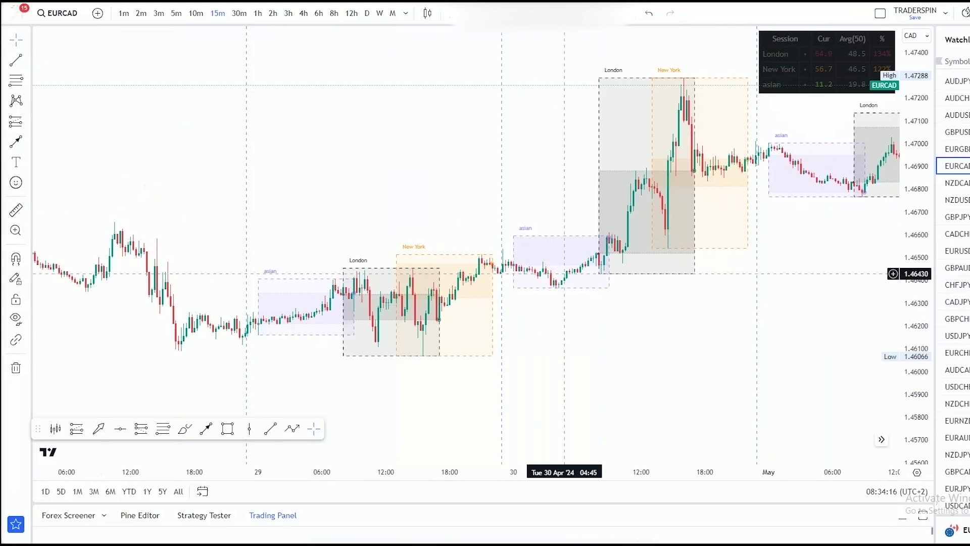
# Draw a zigzag path across the asian session box on 30 April, and delete that path again.
pyautogui.scroll(3, 802, 283)
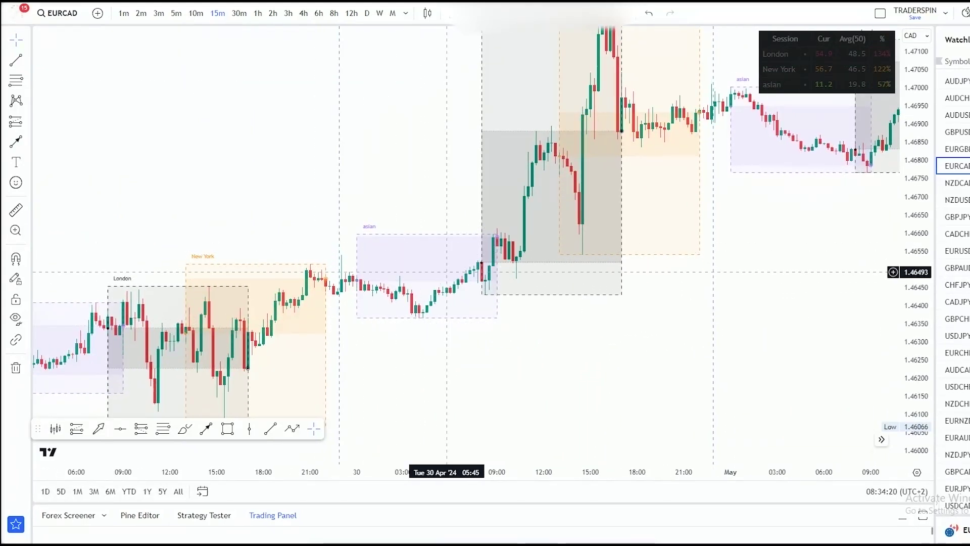
pyautogui.click(292, 428)
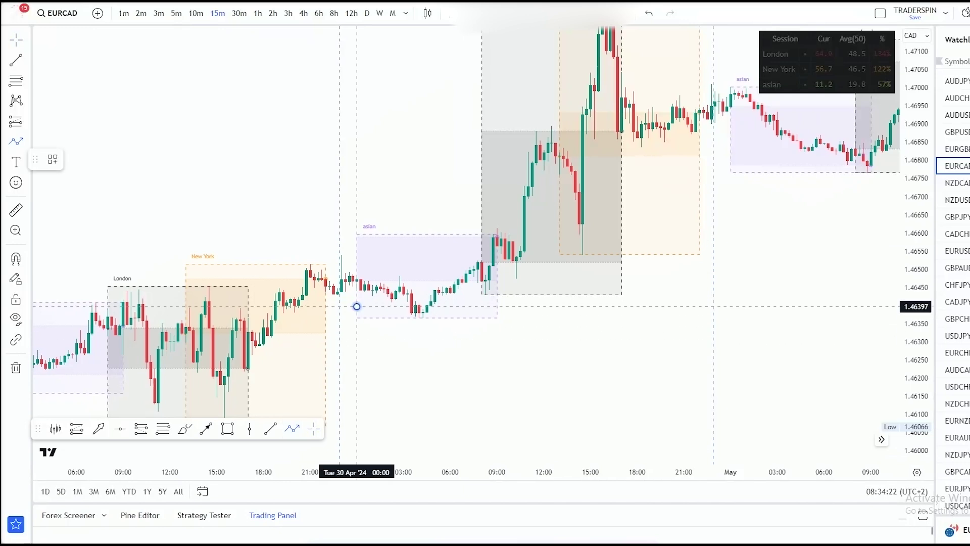
pyautogui.click(357, 307)
pyautogui.click(380, 248)
pyautogui.click(434, 346)
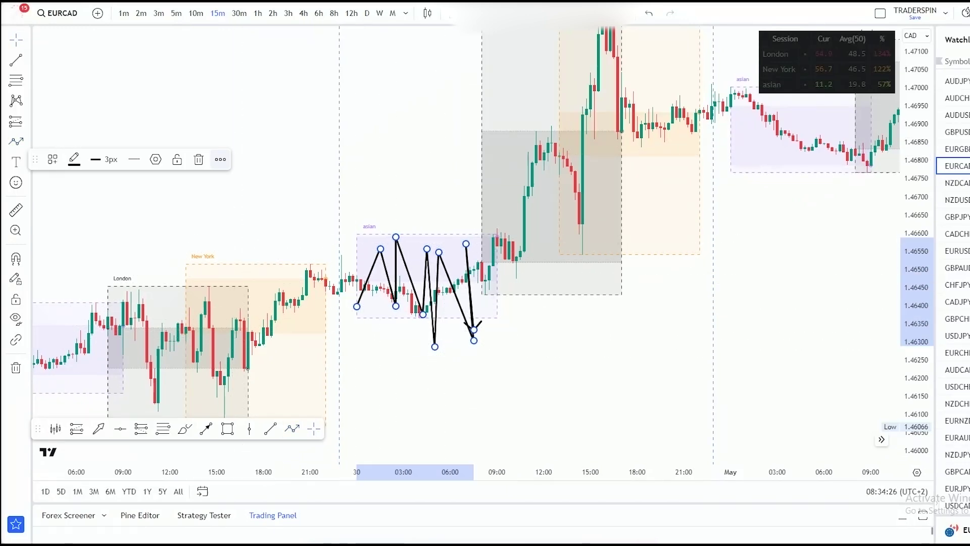
pyautogui.click(198, 159)
pyautogui.moveTo(672, 291); pyautogui.dragTo(583, 371)
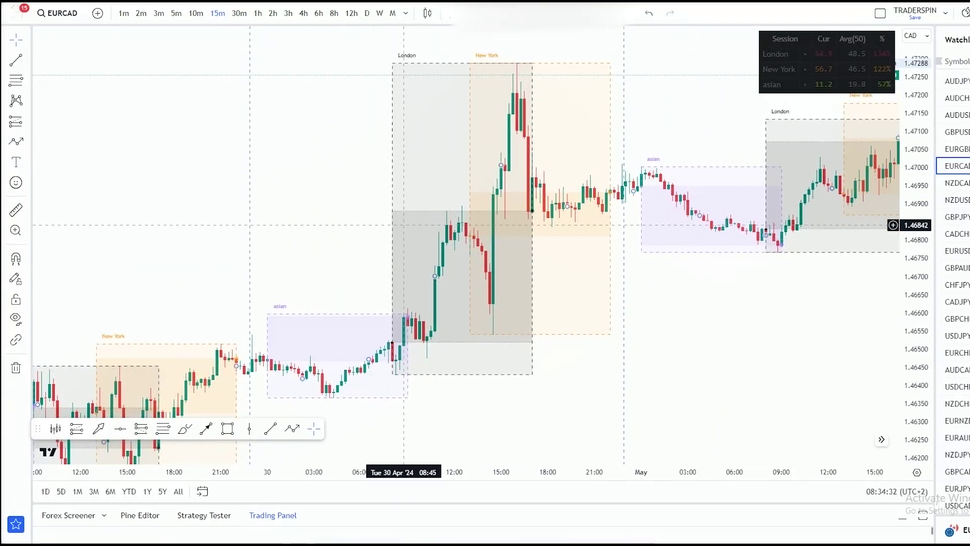
# Draw an upward arrow across the London session box on 30 April, from about 1.46698 to 1.47244, and delete that arrow again.
pyautogui.click(206, 428)
pyautogui.click(389, 277)
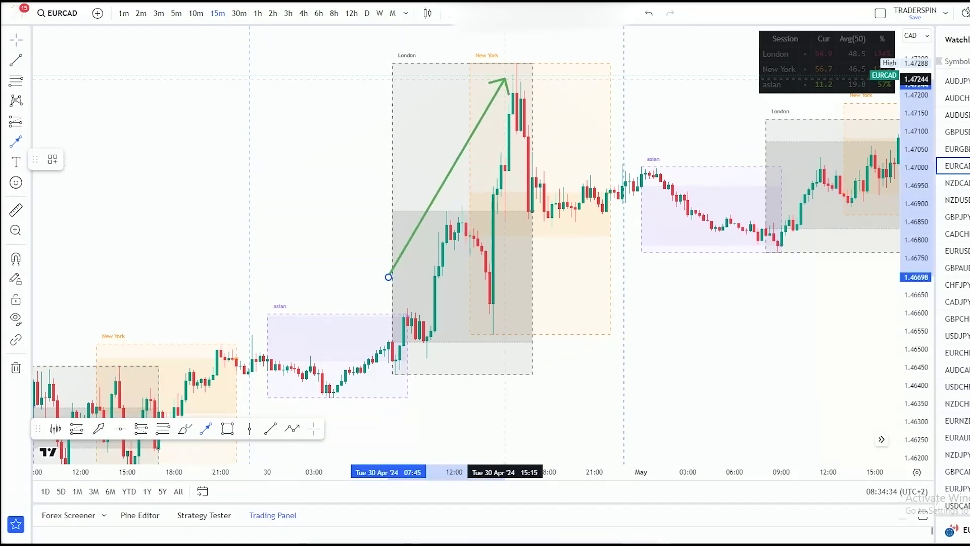
pyautogui.click(505, 79)
pyautogui.rightClick(505, 79)
pyautogui.click(536, 335)
# Draw a zigzag path across the asian session box on 1 May, and delete that path again.
pyautogui.scroll(3, 535, 336)
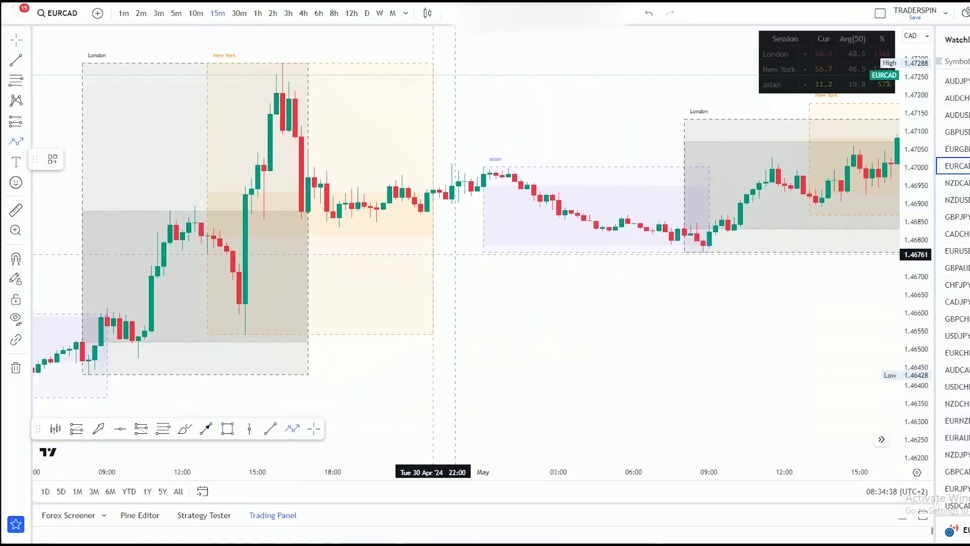
pyautogui.click(476, 252)
pyautogui.click(515, 170)
pyautogui.click(577, 246)
pyautogui.click(609, 188)
pyautogui.click(634, 243)
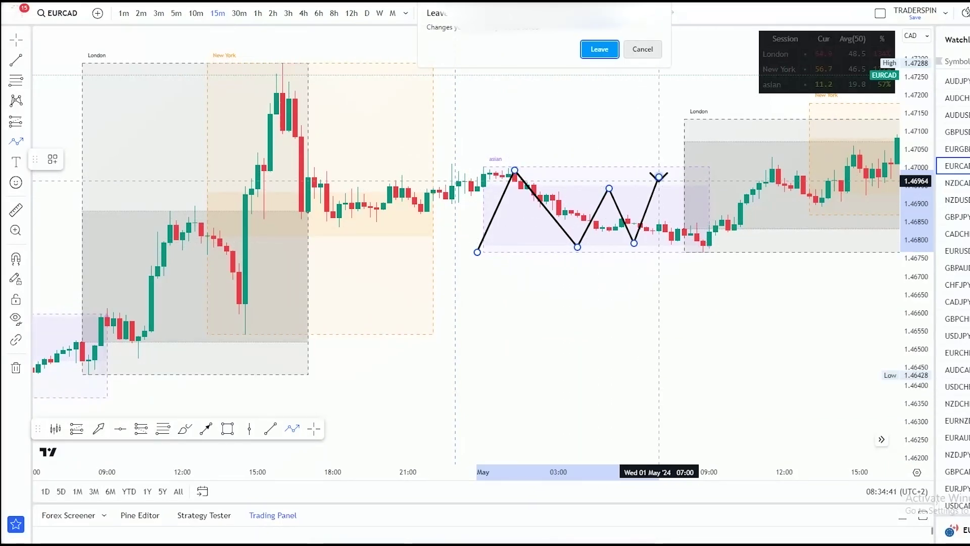
pyautogui.click(659, 177)
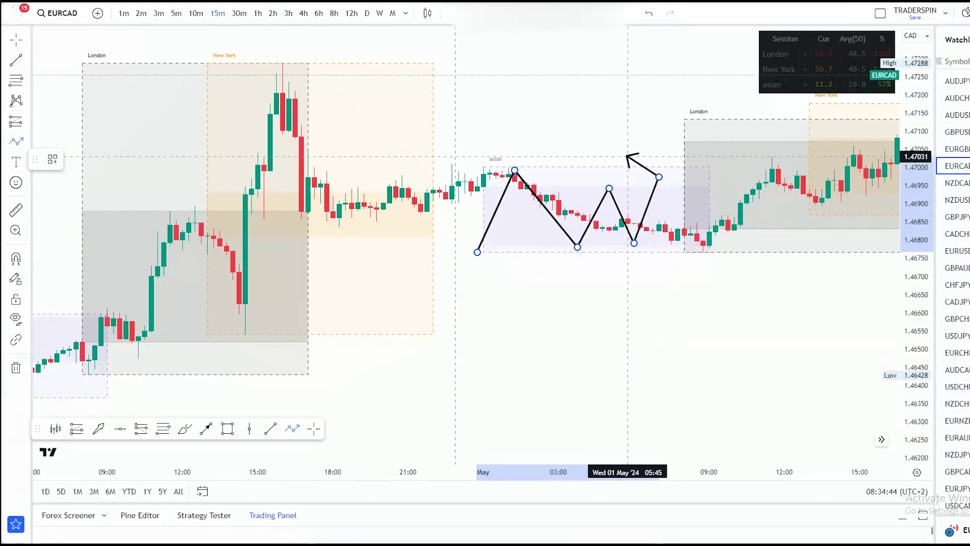
pyautogui.click(596, 141)
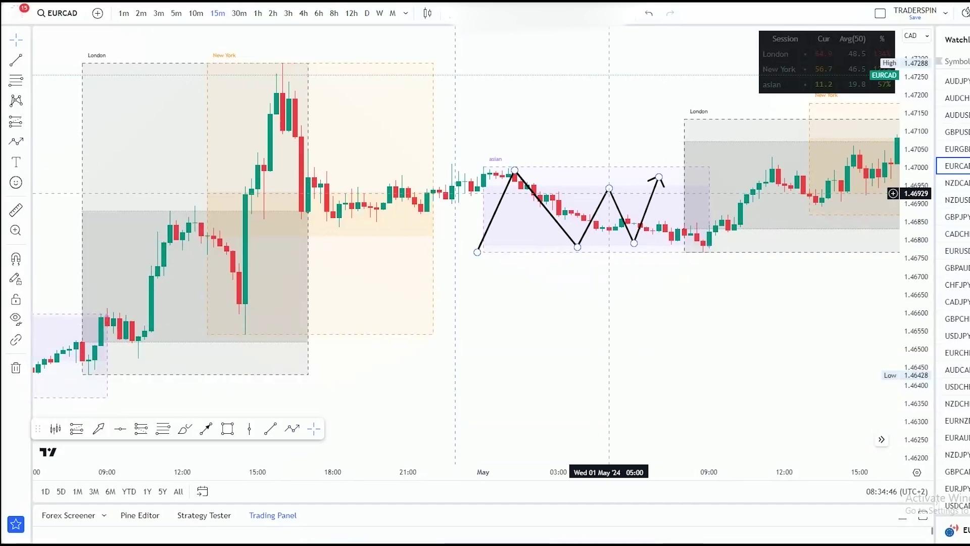
pyautogui.click(610, 188)
pyautogui.click(199, 159)
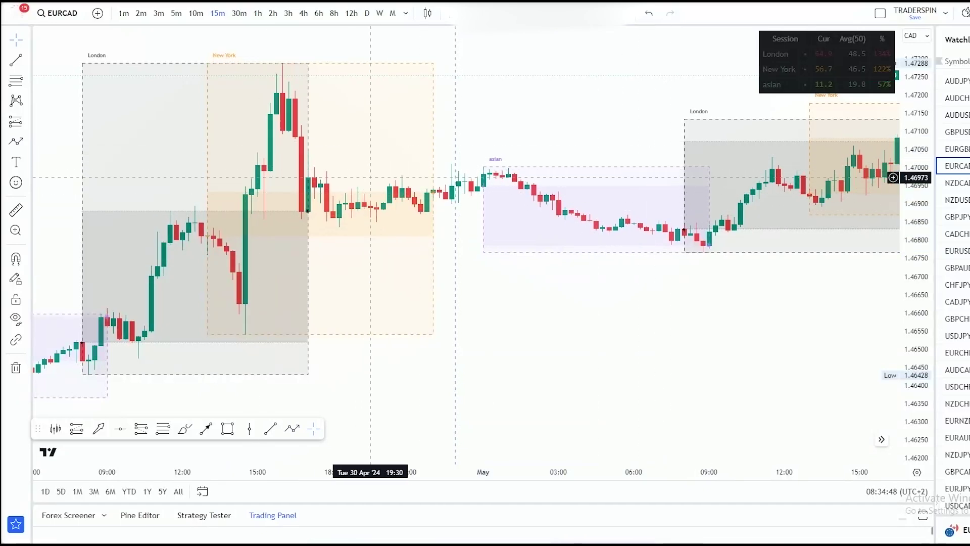
# Draw an arrow pointing at the 2 May asian session box and another down the London session from about 1.47041 to 1.46451.
pyautogui.scroll(-5, 581, 228)
pyautogui.moveTo(703, 329); pyautogui.dragTo(377, 401)
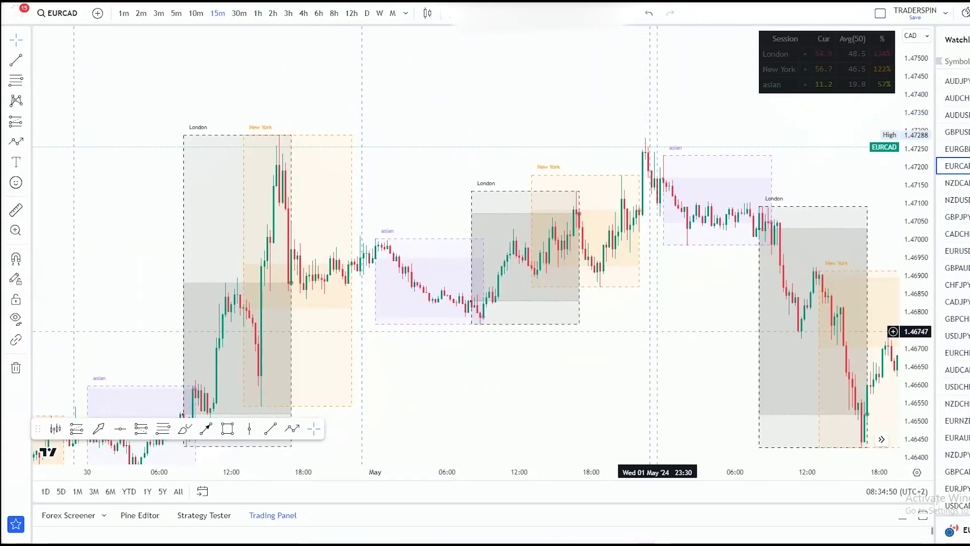
pyautogui.scroll(-5, 656, 329)
pyautogui.moveTo(916, 268); pyautogui.dragTo(915, 332)
pyautogui.moveTo(656, 323); pyautogui.dragTo(493, 299)
pyautogui.scroll(4, 587, 314)
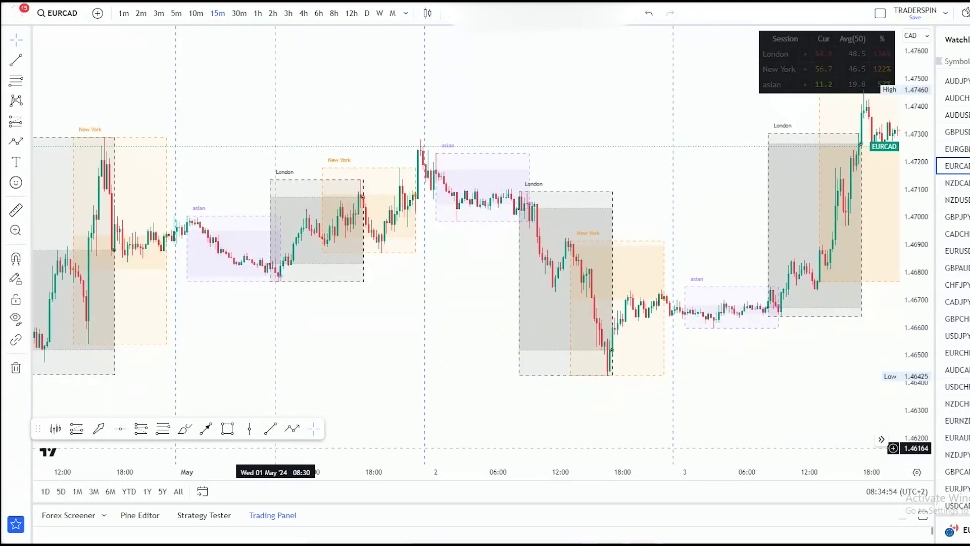
pyautogui.click(205, 428)
pyautogui.moveTo(550, 129); pyautogui.dragTo(506, 158)
pyautogui.click(206, 429)
pyautogui.moveTo(535, 205); pyautogui.dragTo(607, 368)
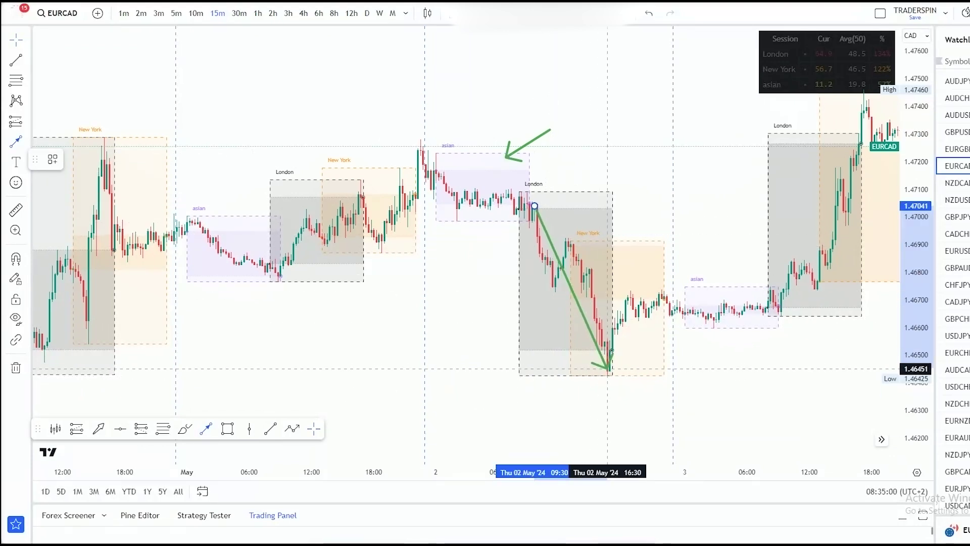
pyautogui.moveTo(607, 368); pyautogui.dragTo(608, 369)
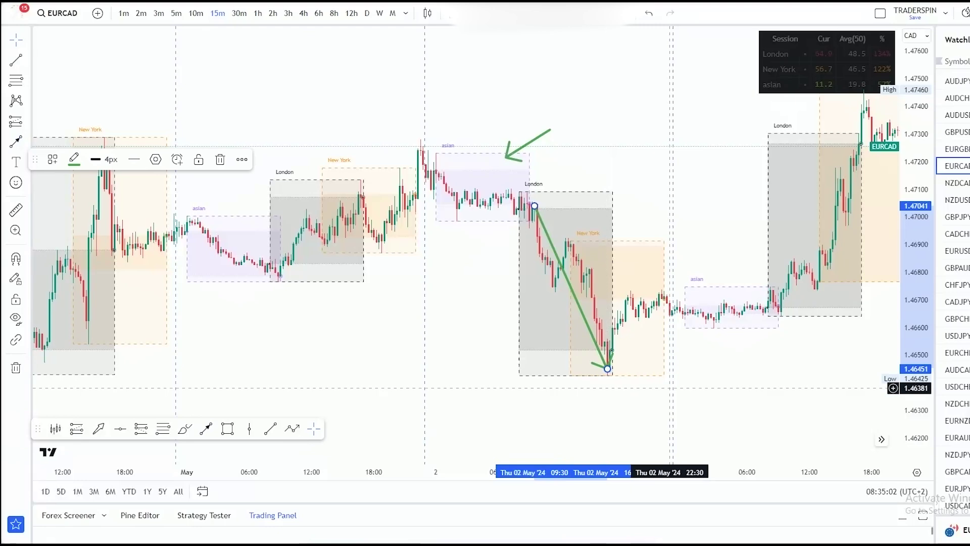
# Draw an arrow pointing up into the asian session box on 3 May, from about 1.46553 to 1.46679.
pyautogui.scroll(5, 895, 413)
pyautogui.moveTo(934, 412); pyautogui.dragTo(898, 359)
pyautogui.moveTo(732, 365); pyautogui.dragTo(713, 366)
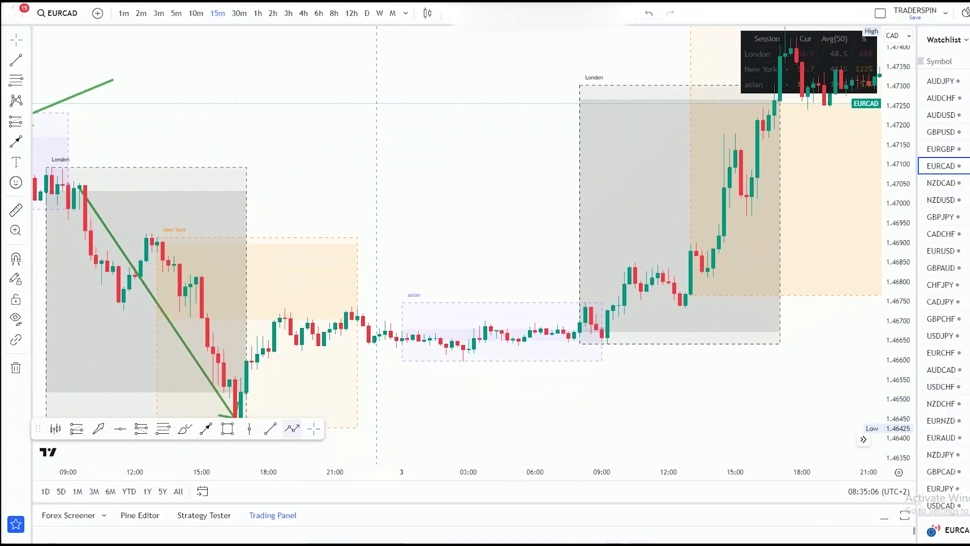
pyautogui.click(185, 428)
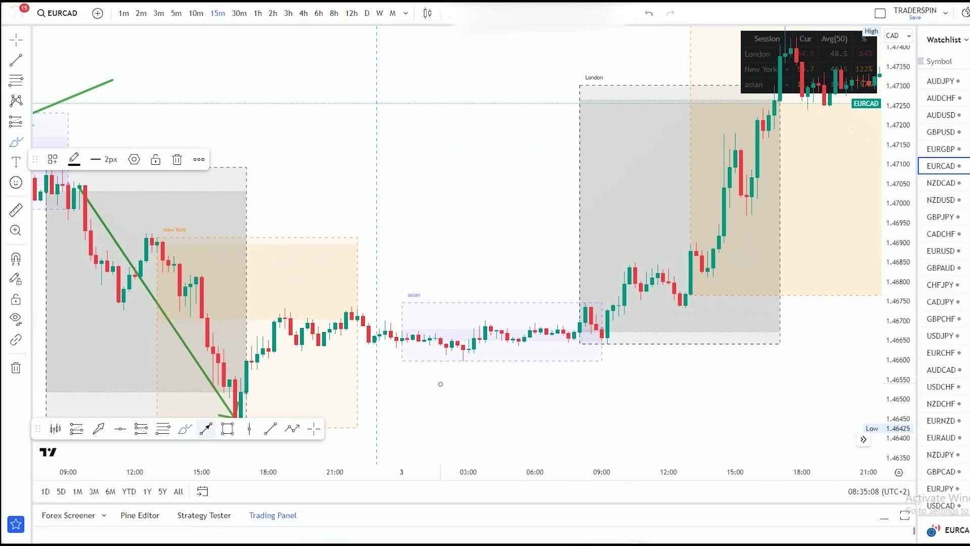
pyautogui.moveTo(450, 378); pyautogui.dragTo(483, 329)
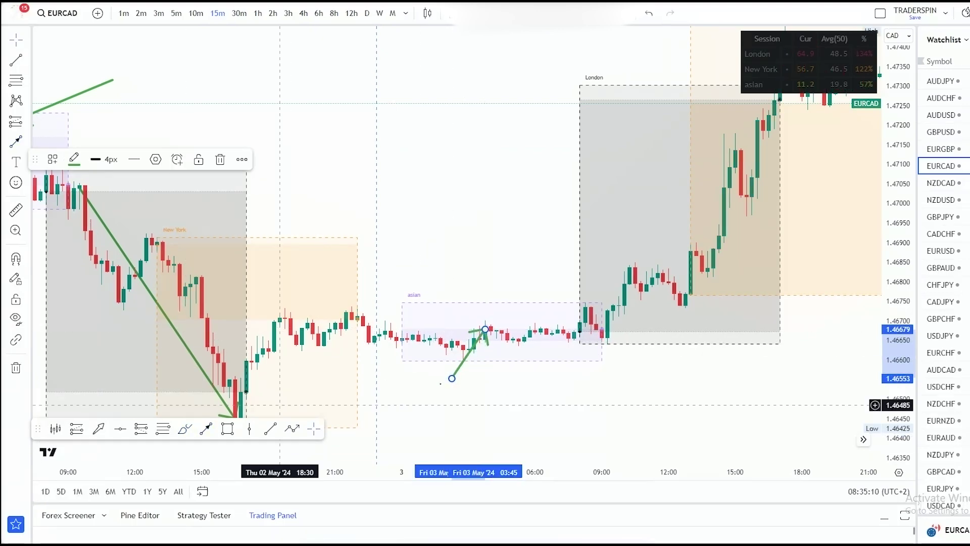
# Draw an upward arrow along the London session on 3 May, and delete that arrow again.
pyautogui.scroll(-2, 466, 383)
pyautogui.scroll(-1, 466, 382)
pyautogui.moveTo(754, 353); pyautogui.dragTo(674, 357)
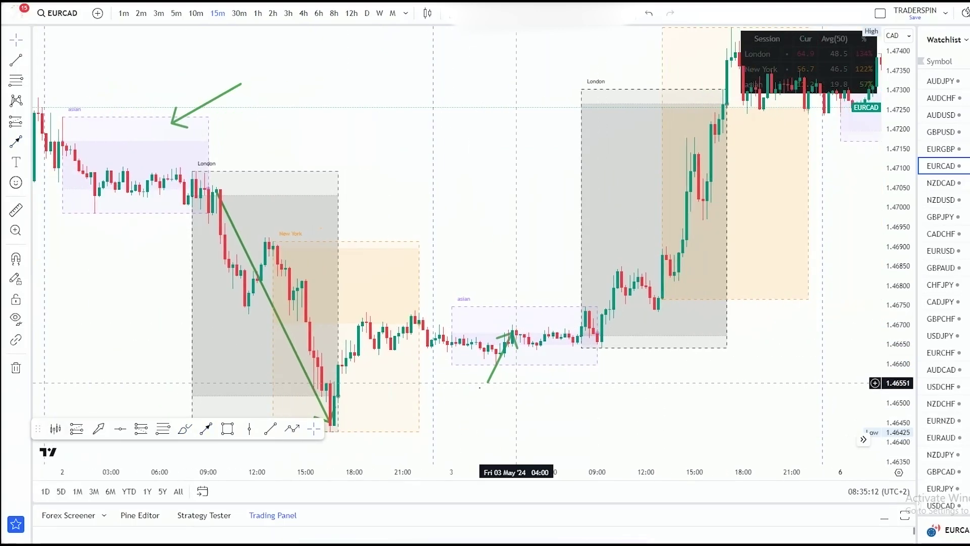
pyautogui.moveTo(578, 336); pyautogui.dragTo(703, 75)
pyautogui.rightClick(705, 75)
pyautogui.click(725, 332)
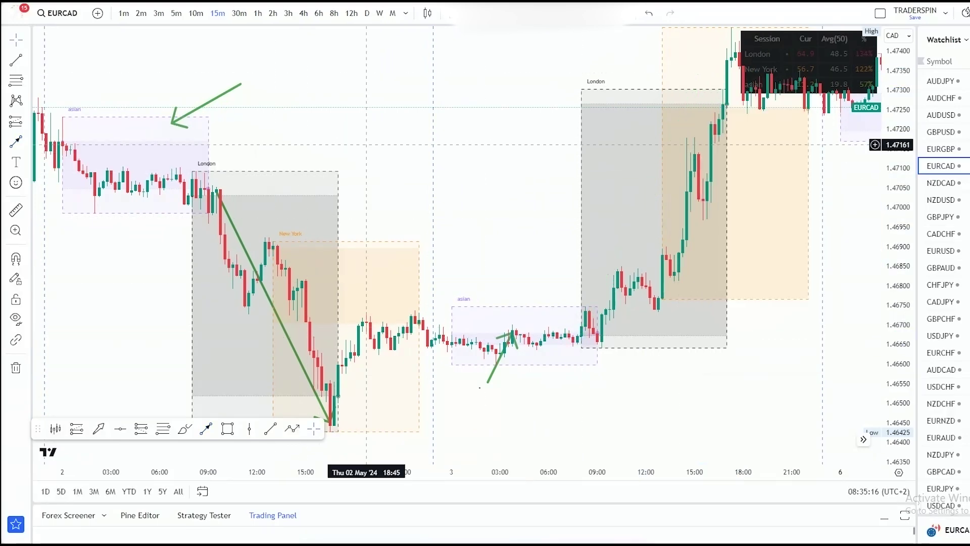
# Remove all four drawings from the chart while keeping the sessions indicator.
pyautogui.scroll(-2, 394, 163)
pyautogui.scroll(-3, 394, 162)
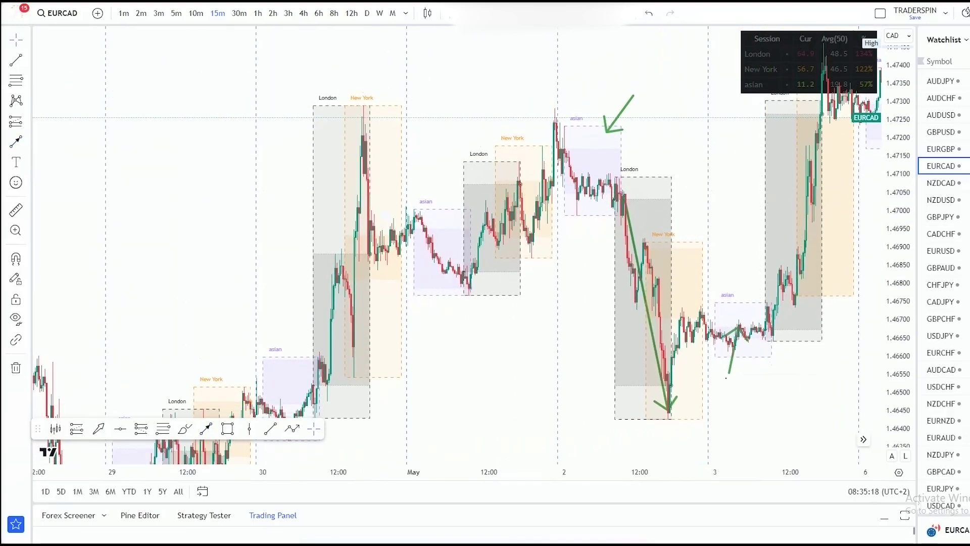
pyautogui.click(15, 367)
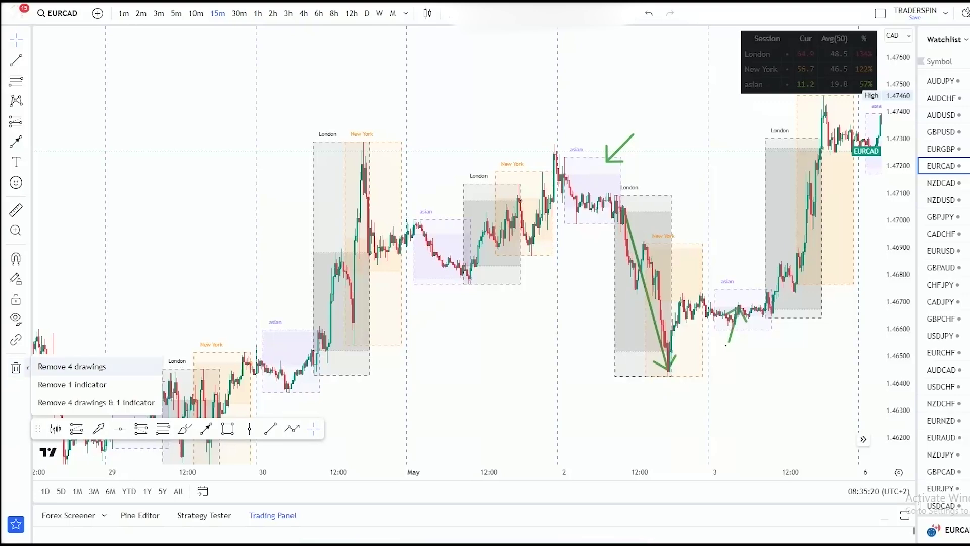
pyautogui.click(71, 366)
# Disable Session 2 (New York) and Session 3 (asian) in the MKT Sessions indicator so only London is drawn.
pyautogui.moveTo(543, 253); pyautogui.dragTo(497, 251)
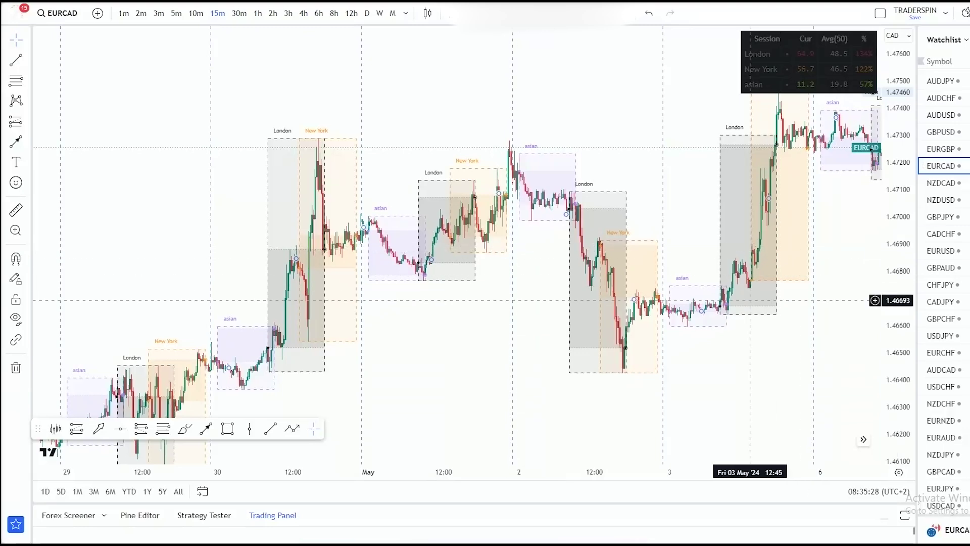
pyautogui.scroll(3, 777, 329)
pyautogui.scroll(1, 773, 327)
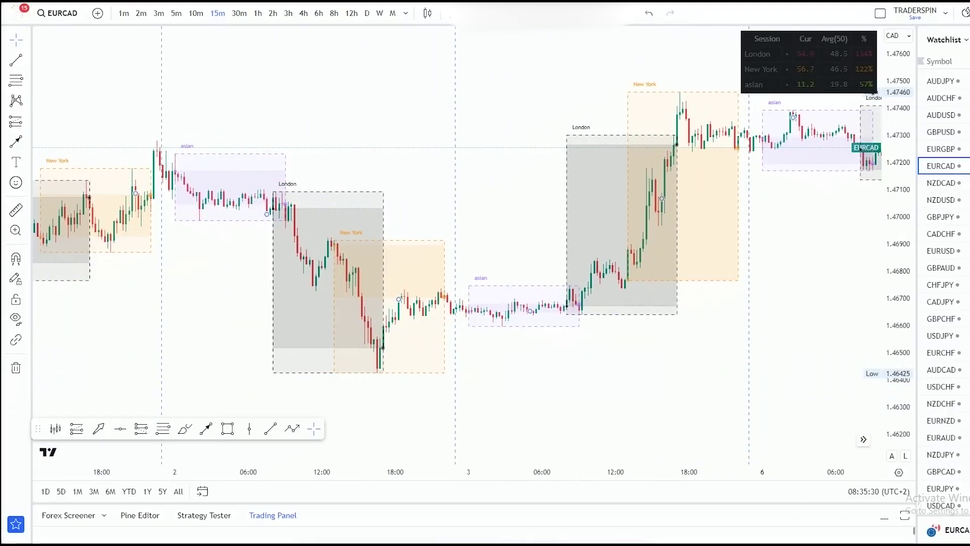
pyautogui.moveTo(806, 258); pyautogui.dragTo(200, 357)
pyautogui.moveTo(625, 277); pyautogui.dragTo(579, 325)
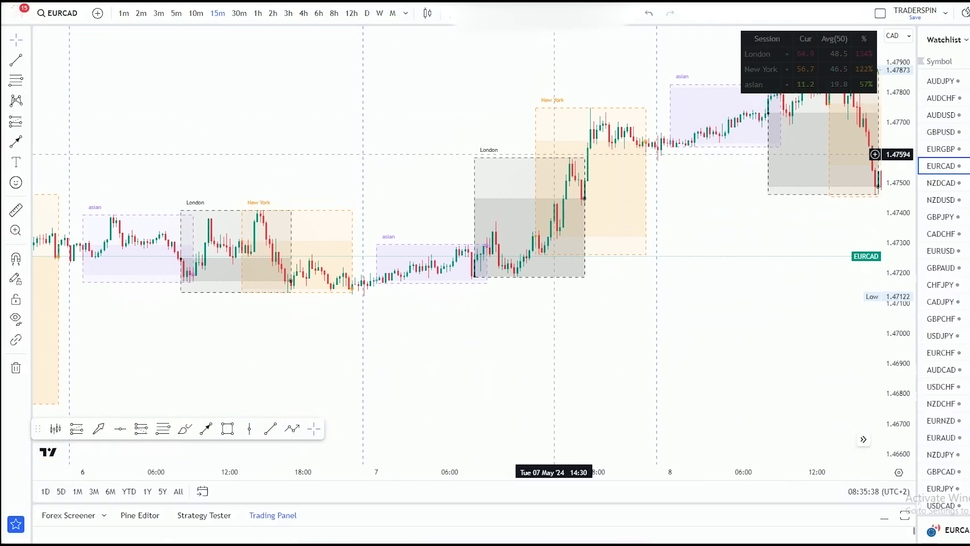
pyautogui.doubleClick(550, 158)
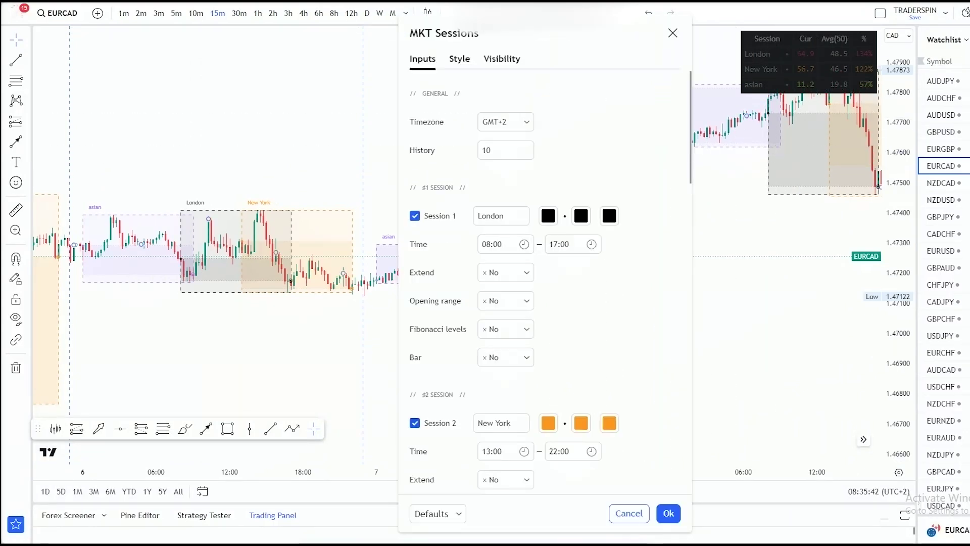
pyautogui.scroll(-5, 545, 283)
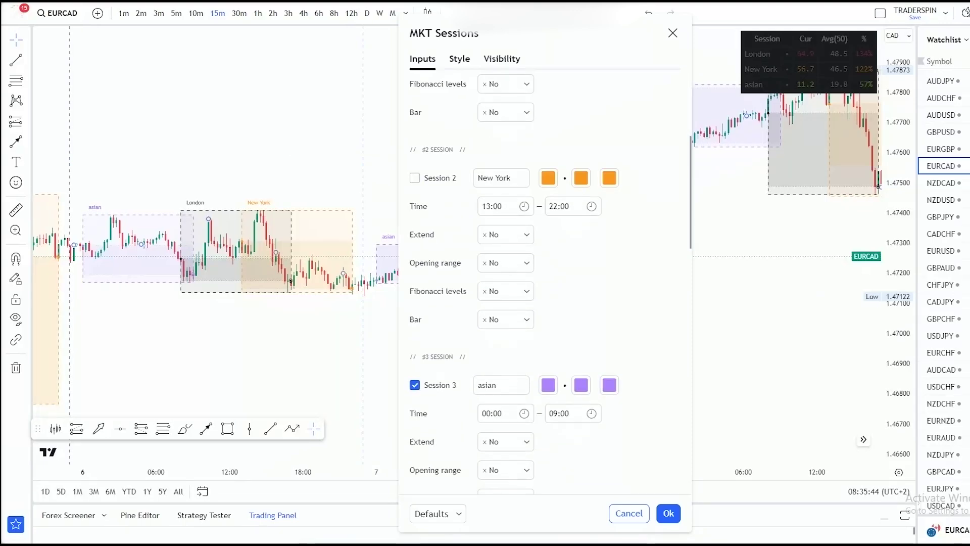
pyautogui.click(668, 513)
# Examine how price moves inside the London session boxes from 29 April to 9 May.
pyautogui.scroll(-6, 415, 187)
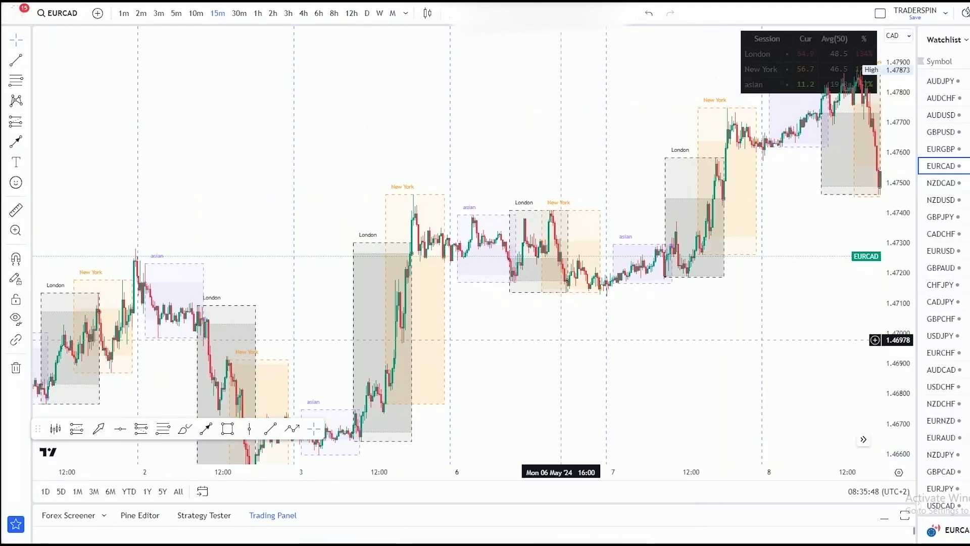
pyautogui.moveTo(362, 227); pyautogui.dragTo(588, 125)
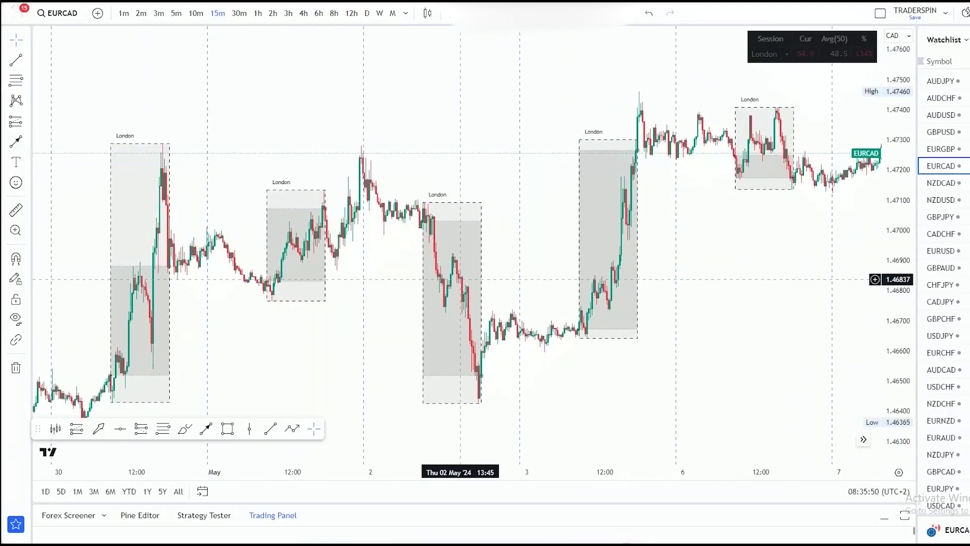
pyautogui.moveTo(295, 215); pyautogui.dragTo(707, 102)
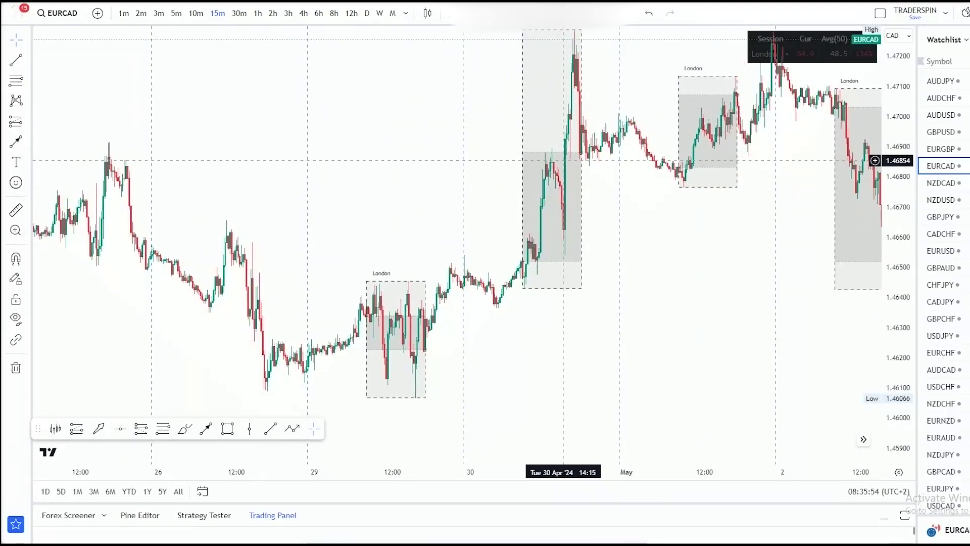
pyautogui.moveTo(562, 160); pyautogui.dragTo(555, 195)
pyautogui.moveTo(322, 268); pyautogui.dragTo(426, 250)
pyautogui.moveTo(842, 251); pyautogui.dragTo(466, 294)
pyautogui.moveTo(385, 317); pyautogui.dragTo(163, 356)
pyautogui.hscroll(6, 585, 307)
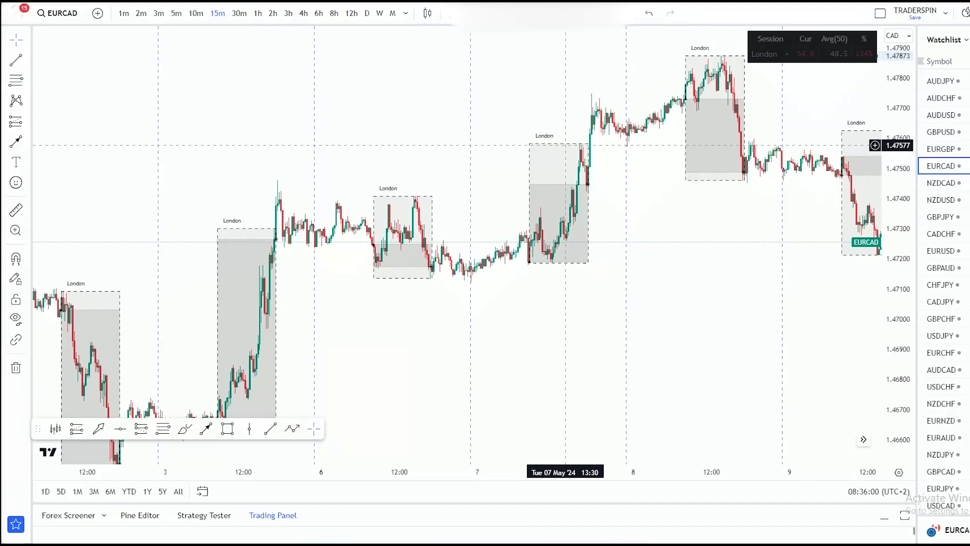
# Set the History of the MKT Sessions indicator to 30.
pyautogui.doubleClick(566, 145)
pyautogui.scroll(-15, 548, 283)
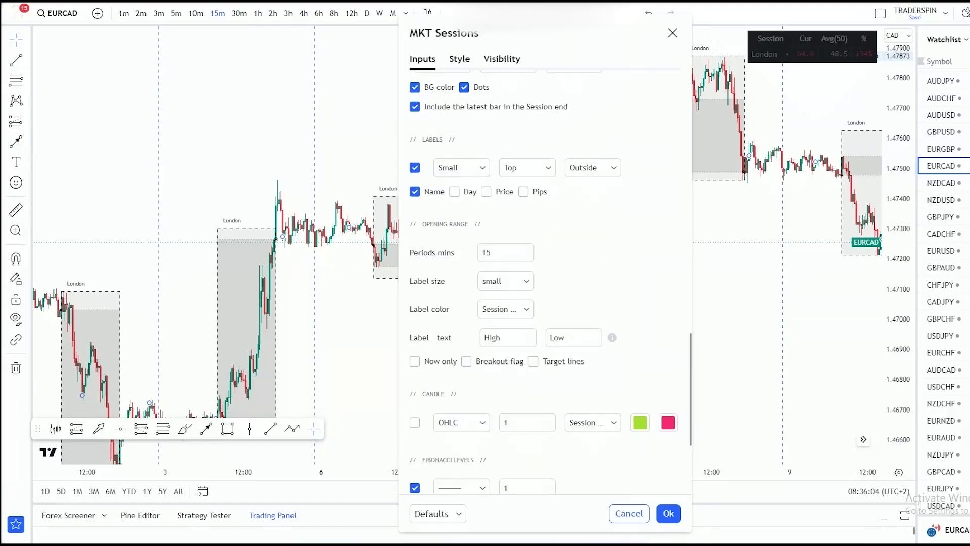
pyautogui.scroll(-5, 548, 283)
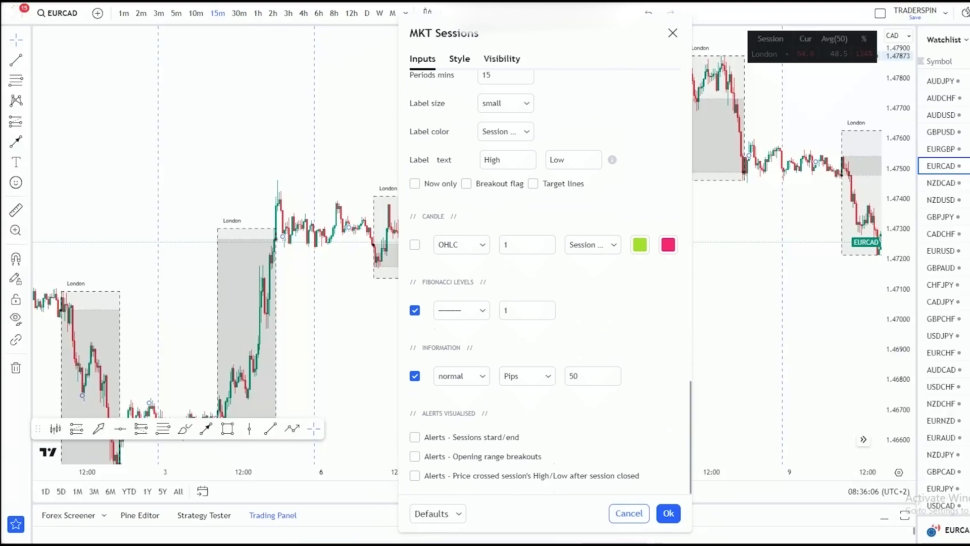
pyautogui.scroll(5, 548, 283)
pyautogui.scroll(10, 548, 283)
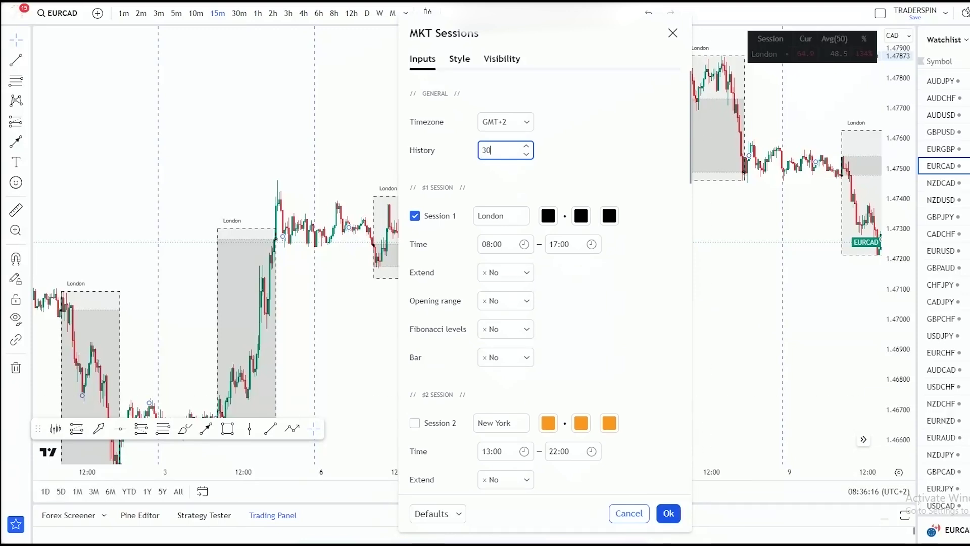
pyautogui.click(668, 513)
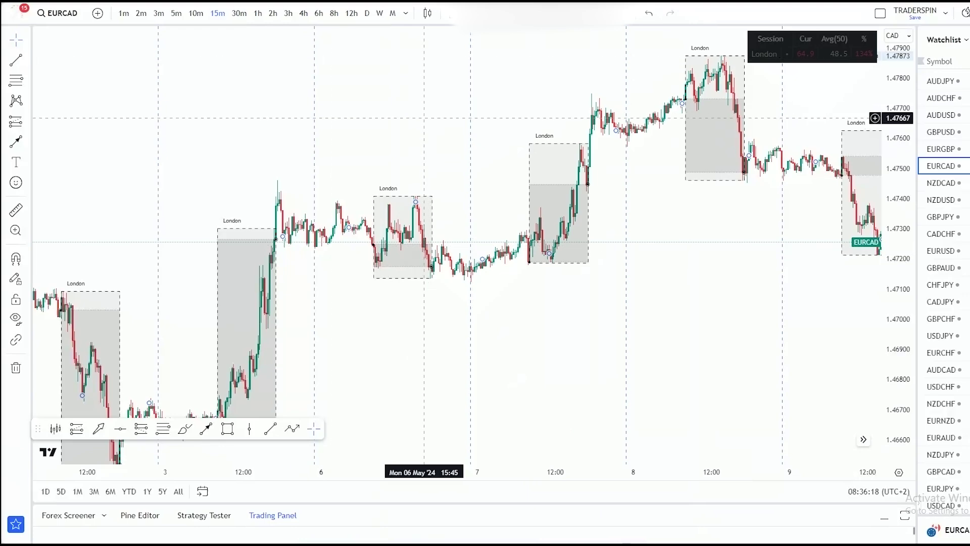
# Examine price behaviour inside the earlier London session boxes in April, back to about 8 April.
pyautogui.scroll(-6, 424, 118)
pyautogui.moveTo(460, 125); pyautogui.dragTo(561, 36)
pyautogui.moveTo(468, 243); pyautogui.dragTo(450, 160)
pyautogui.moveTo(548, 253); pyautogui.dragTo(686, 233)
pyautogui.scroll(3, 474, 281)
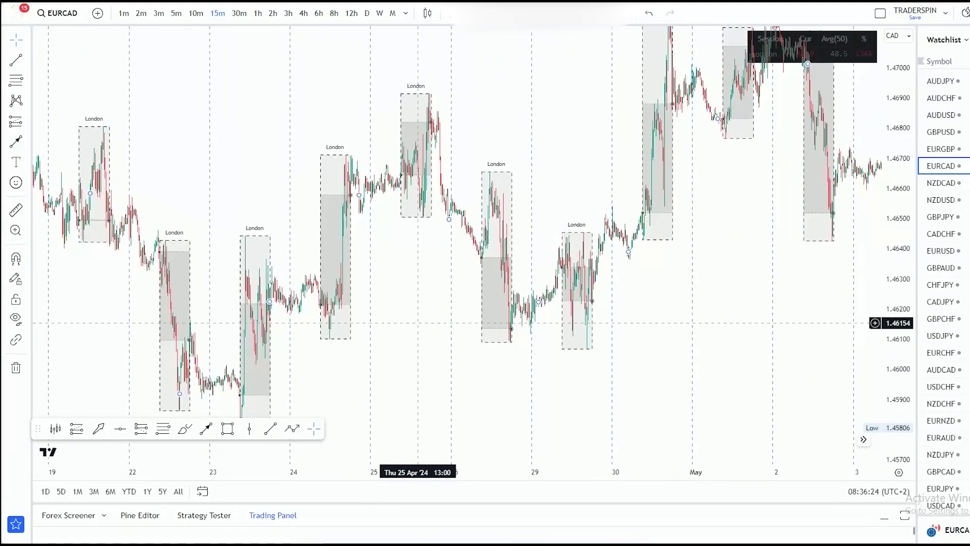
pyautogui.hscroll(-10, 418, 322)
pyautogui.moveTo(363, 231); pyautogui.dragTo(495, 296)
pyautogui.moveTo(427, 222); pyautogui.dragTo(535, 281)
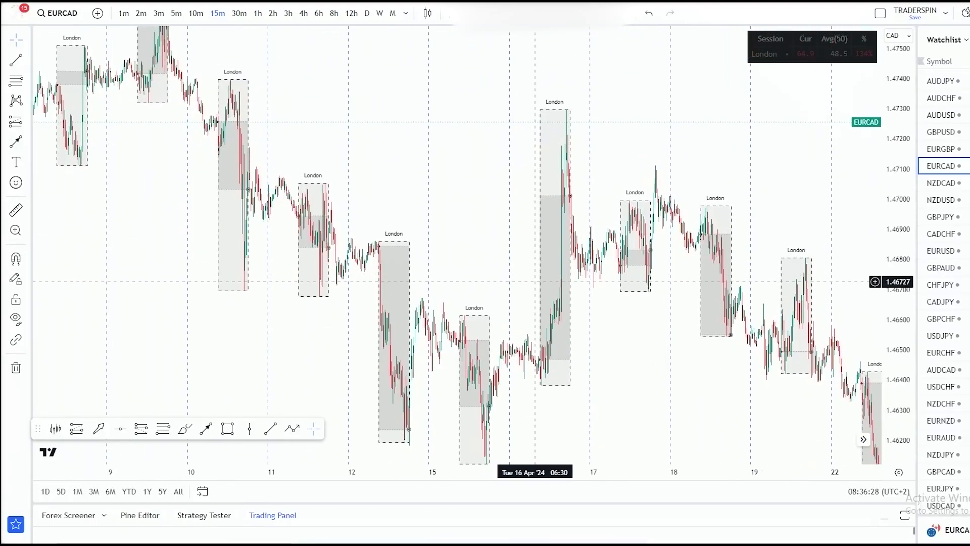
pyautogui.scroll(5, 535, 282)
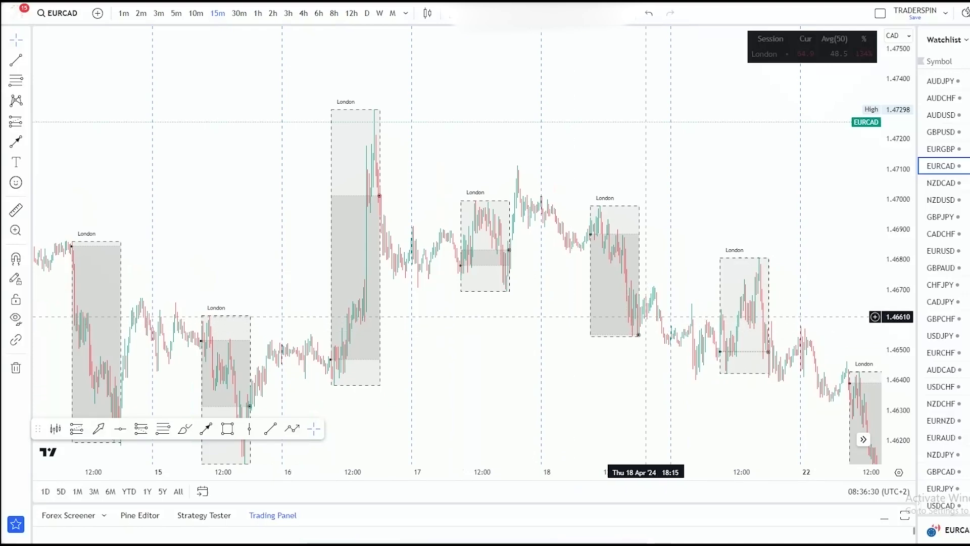
pyautogui.scroll(5, 645, 317)
pyautogui.moveTo(270, 372); pyautogui.dragTo(850, 317)
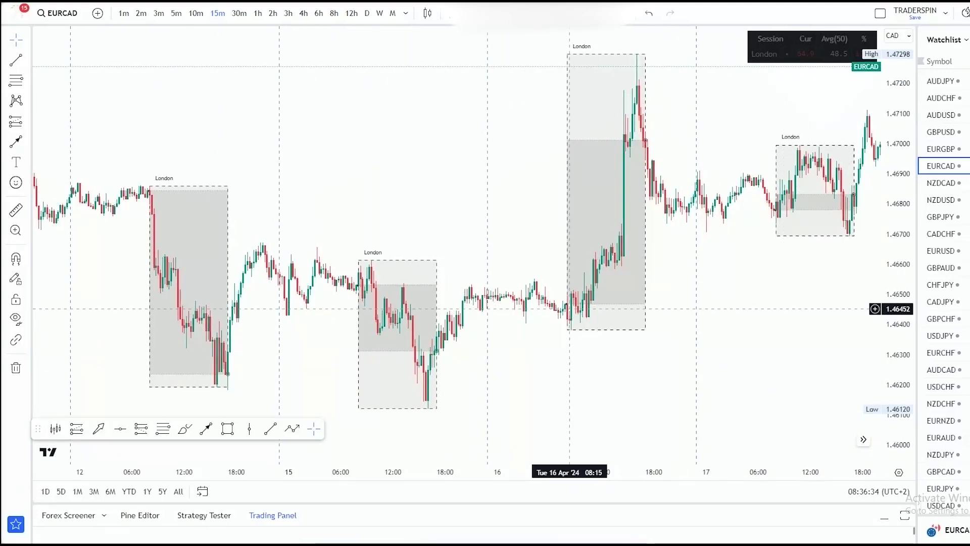
pyautogui.moveTo(564, 360); pyautogui.dragTo(821, 313)
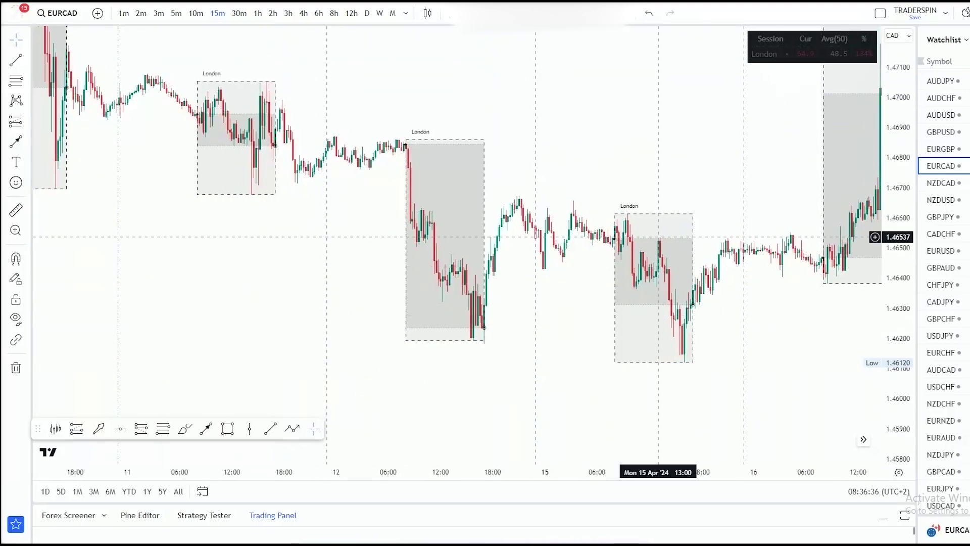
# Mark the 12 April London session with a rectangle and delete the rectangle.
pyautogui.moveTo(658, 236); pyautogui.dragTo(884, 264)
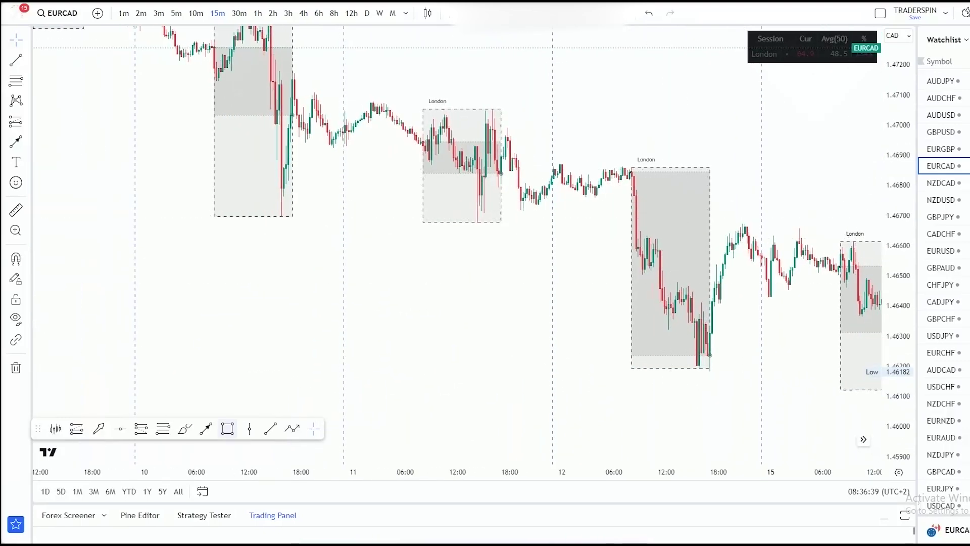
pyautogui.moveTo(629, 163); pyautogui.dragTo(706, 352)
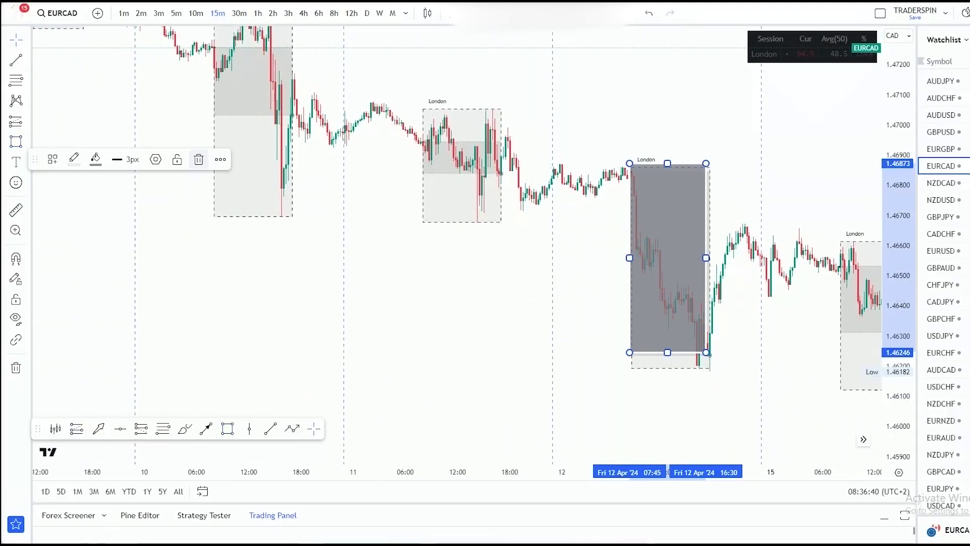
pyautogui.click(199, 159)
# Draw arrows pointing at the London session boxes of 10 April and 9 April.
pyautogui.moveTo(504, 351); pyautogui.dragTo(614, 446)
pyautogui.moveTo(447, 110); pyautogui.dragTo(554, 146)
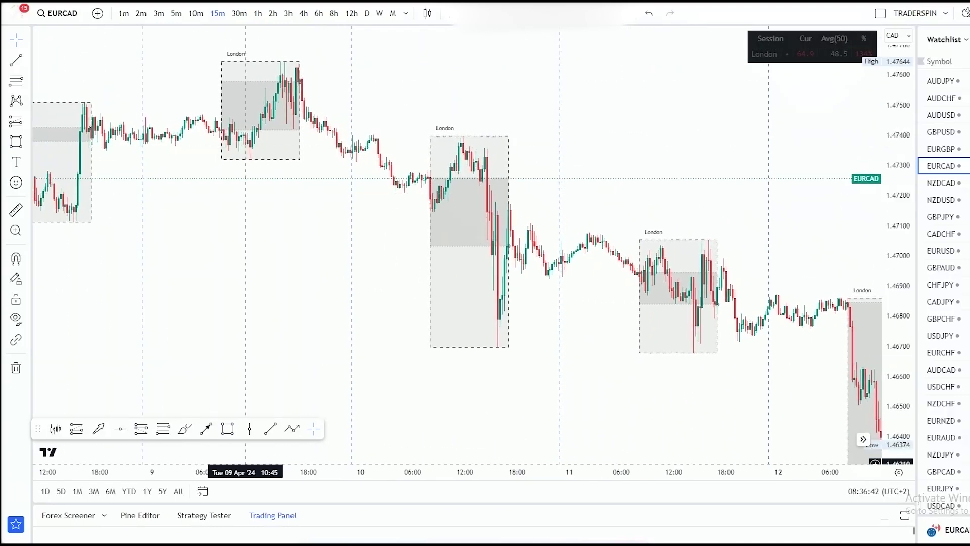
pyautogui.moveTo(385, 370); pyautogui.dragTo(460, 256)
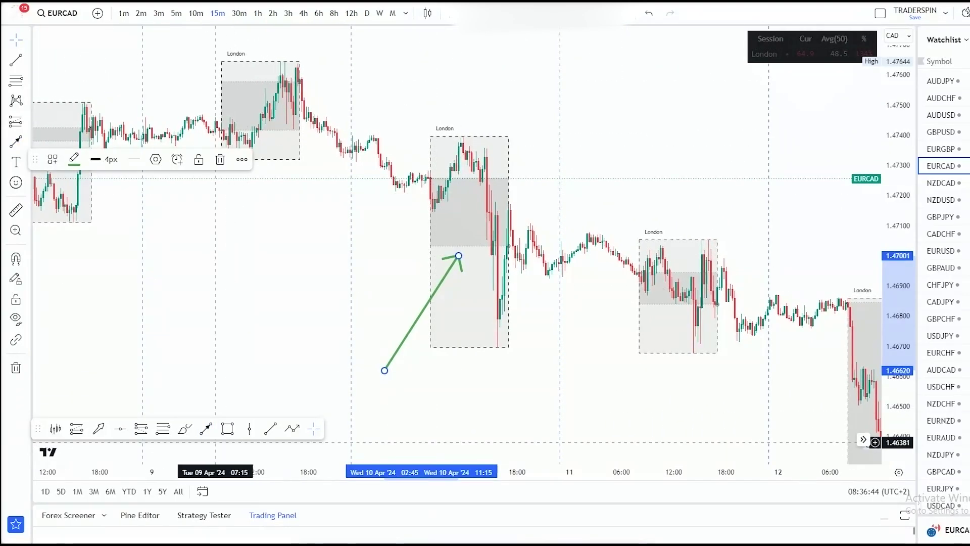
pyautogui.moveTo(204, 202); pyautogui.dragTo(258, 133)
# Draw an arrow pointing at the sharp rise inside the 5 April London session box.
pyautogui.hscroll(-7, 455, 227)
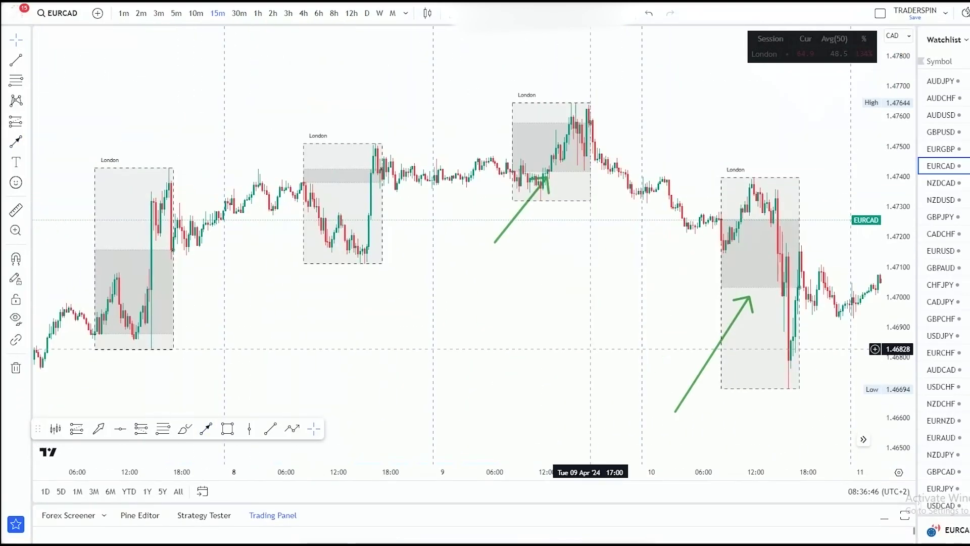
pyautogui.moveTo(273, 259); pyautogui.dragTo(458, 211)
pyautogui.click(206, 428)
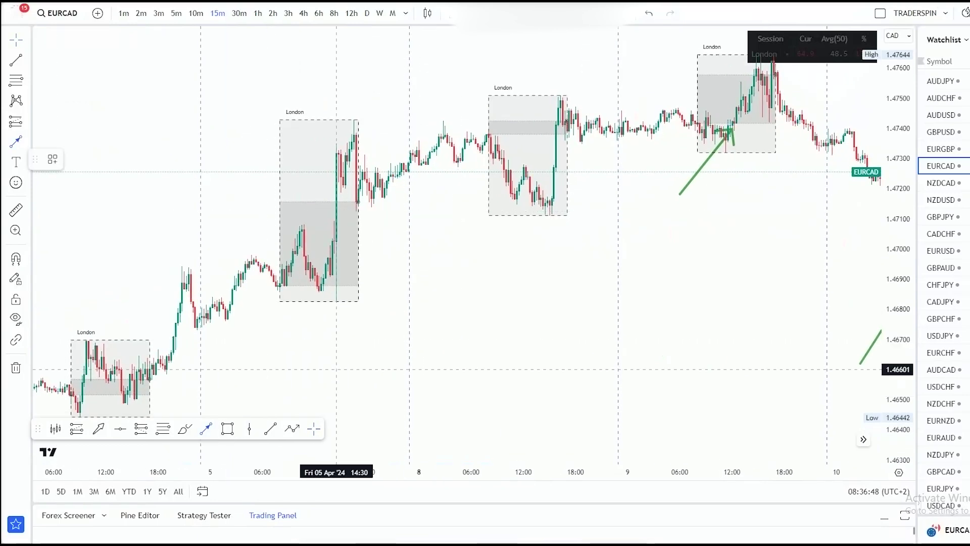
pyautogui.moveTo(356, 361); pyautogui.dragTo(339, 282)
pyautogui.click(336, 277)
# Draw an arrow pointing at the rise inside the 2 April London session box.
pyautogui.moveTo(290, 347); pyautogui.dragTo(624, 248)
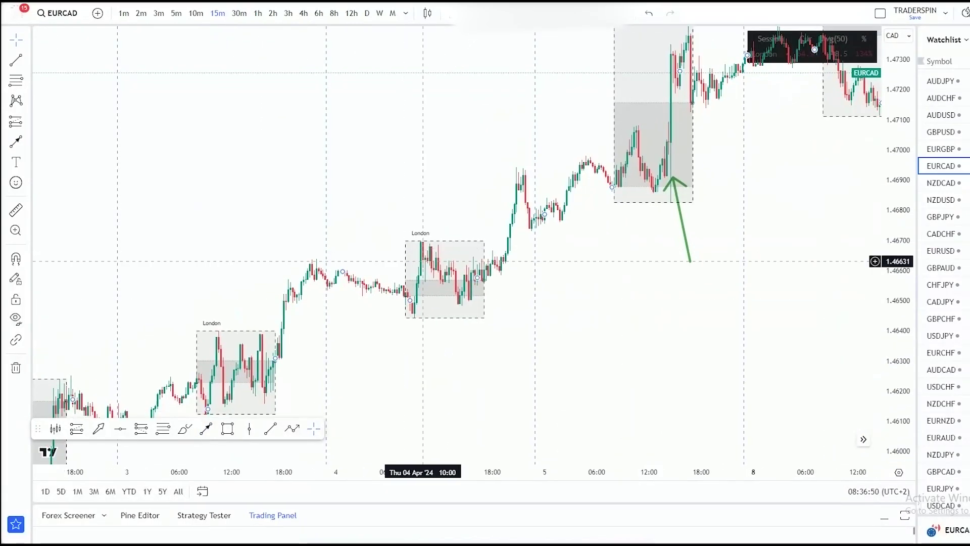
pyautogui.moveTo(423, 260); pyautogui.dragTo(646, 91)
pyautogui.moveTo(413, 246); pyautogui.dragTo(585, 146)
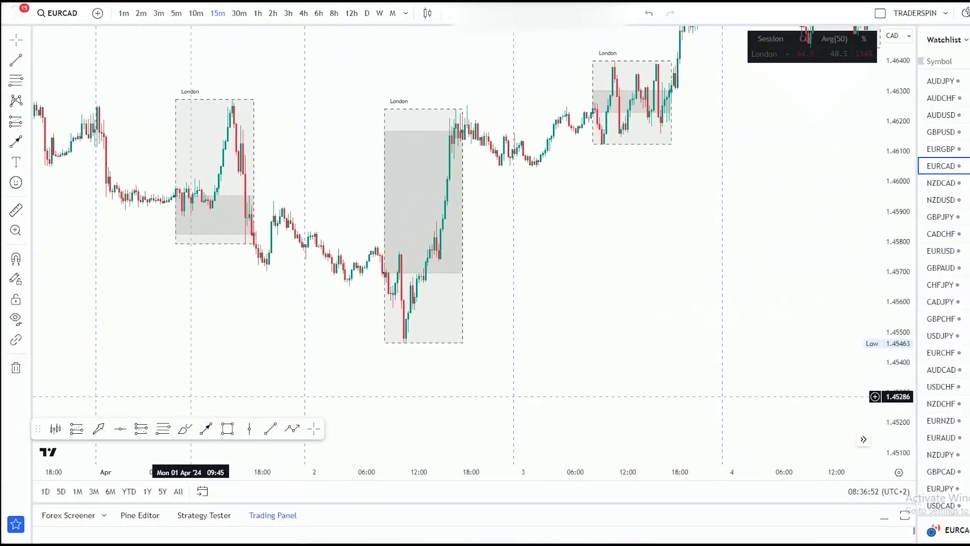
pyautogui.moveTo(475, 347); pyautogui.dragTo(456, 272)
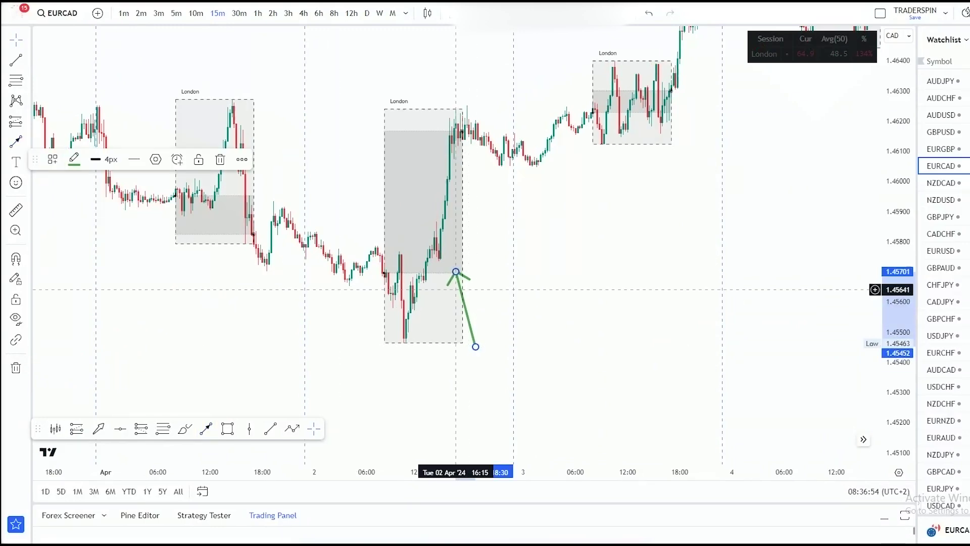
# Switch the chart from EURCAD to the AUDJPY pair in the watchlist.
pyautogui.scroll(-1, 465, 290)
pyautogui.scroll(-1, 465, 291)
pyautogui.moveTo(541, 256); pyautogui.dragTo(293, 334)
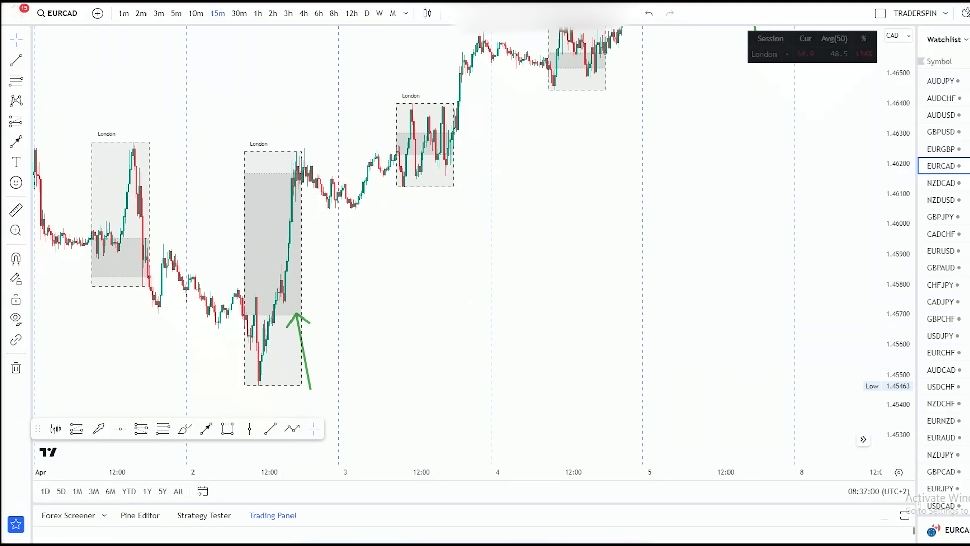
pyautogui.click(941, 81)
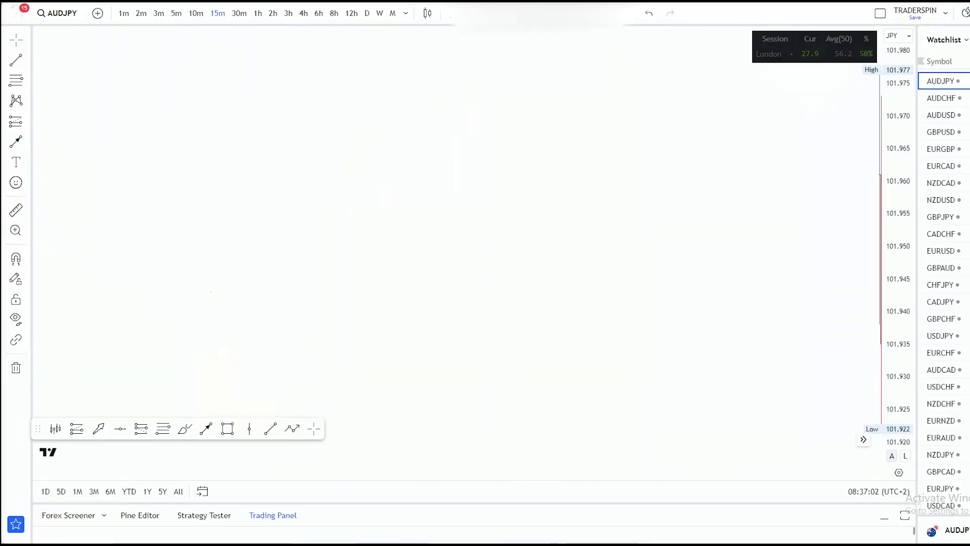
# Examine price behaviour inside the AUDJPY London session boxes from 8 May back to 25 April.
pyautogui.moveTo(291, 367); pyautogui.dragTo(170, 346)
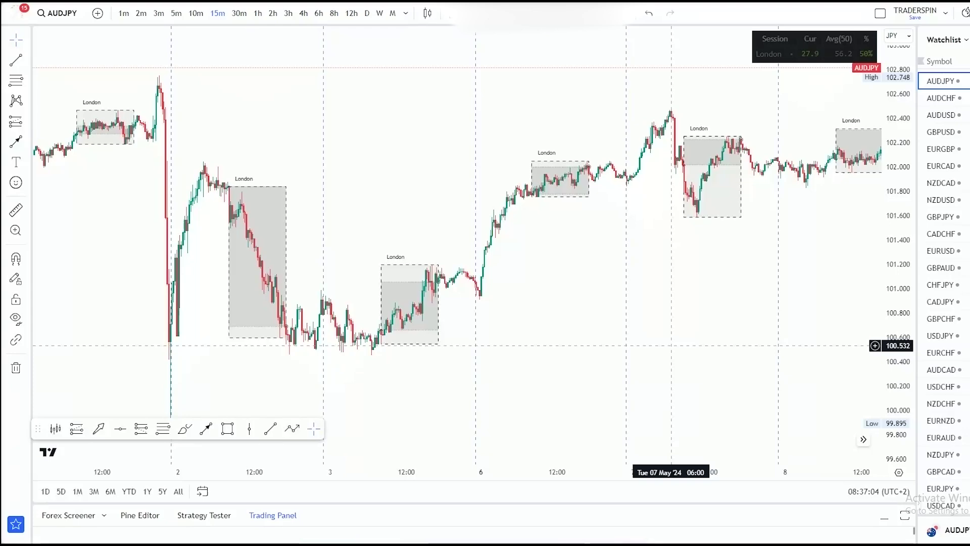
pyautogui.moveTo(830, 296); pyautogui.dragTo(645, 339)
pyautogui.moveTo(291, 325); pyautogui.dragTo(754, 217)
pyautogui.moveTo(246, 282); pyautogui.dragTo(462, 315)
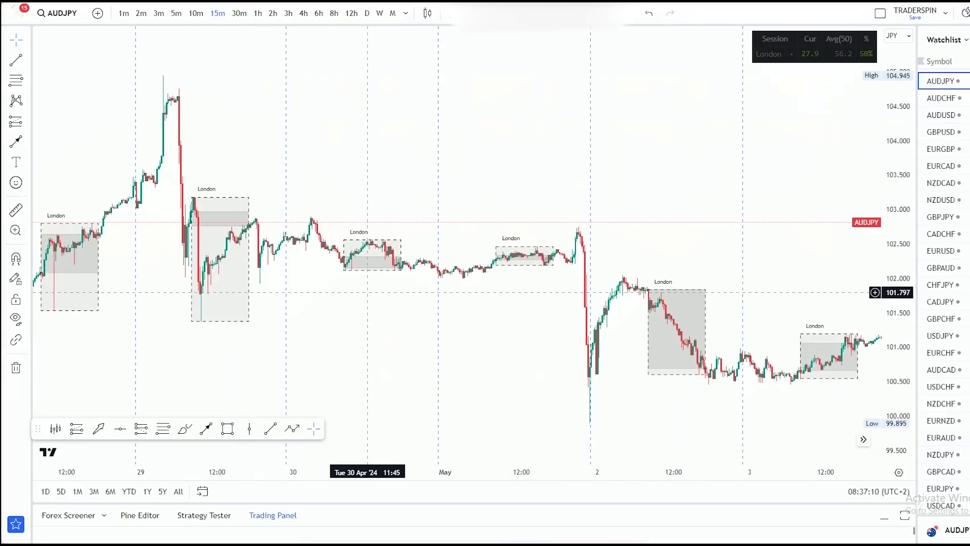
pyautogui.moveTo(137, 334); pyautogui.dragTo(531, 287)
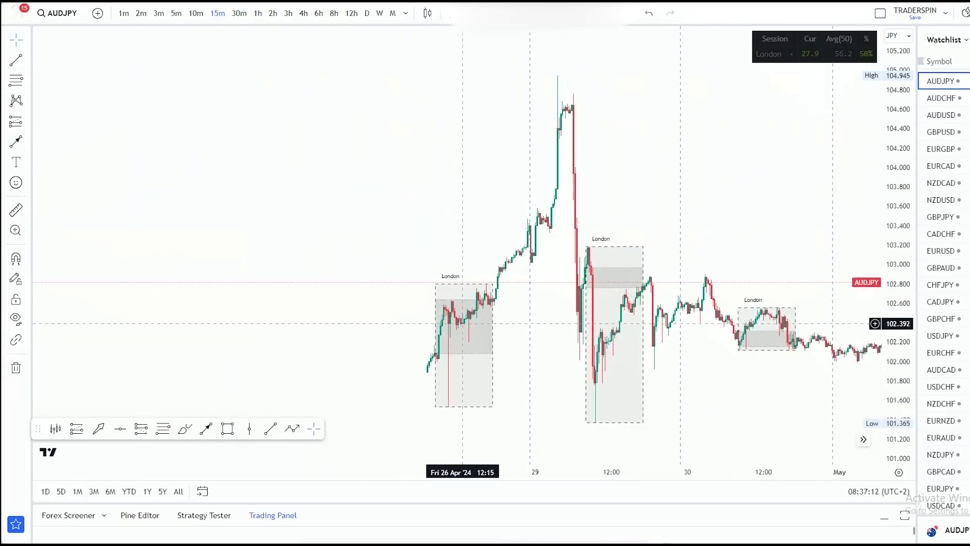
pyautogui.scroll(2, 427, 304)
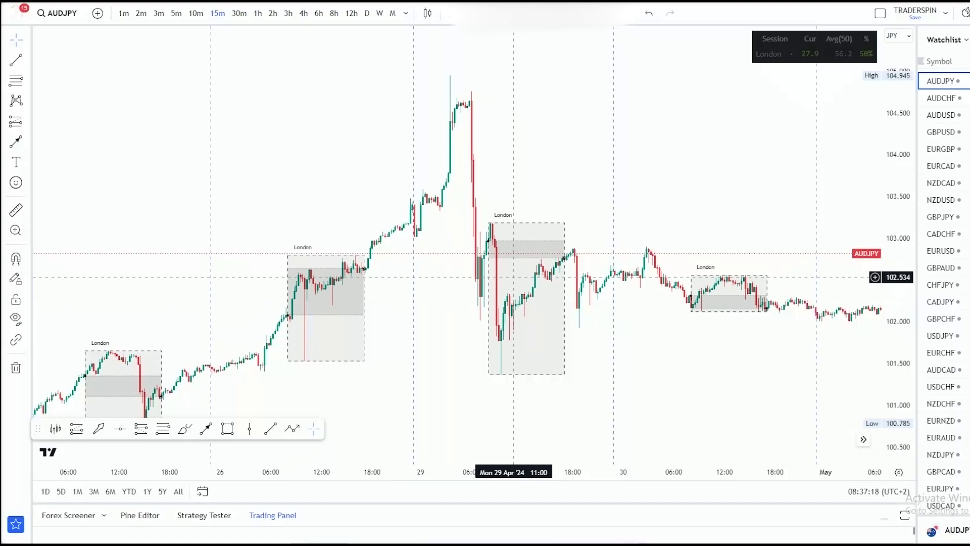
# Compare the AUDJPY moves inside and outside the London boxes between 29 April and 7 May.
pyautogui.moveTo(907, 225); pyautogui.dragTo(545, 225)
pyautogui.moveTo(800, 198); pyautogui.dragTo(543, 177)
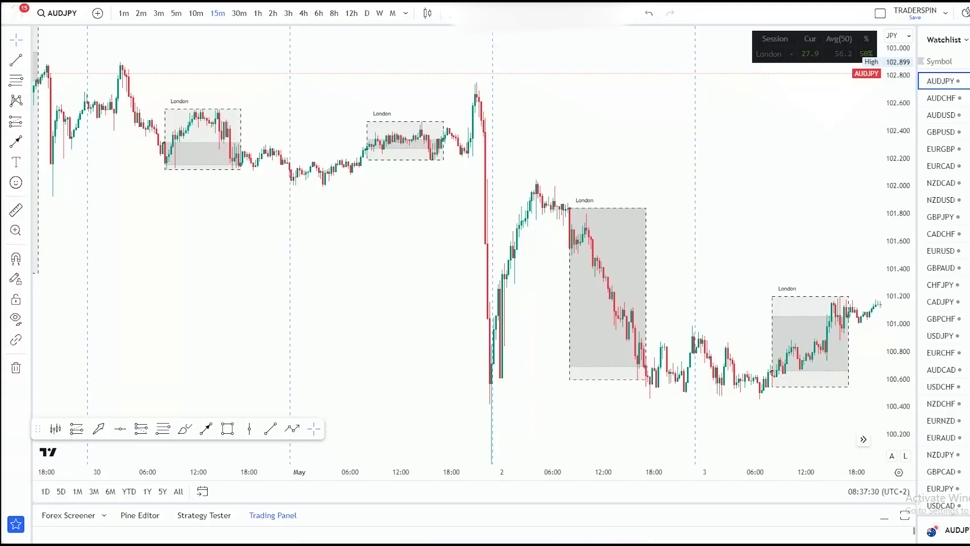
pyautogui.moveTo(767, 265); pyautogui.dragTo(592, 255)
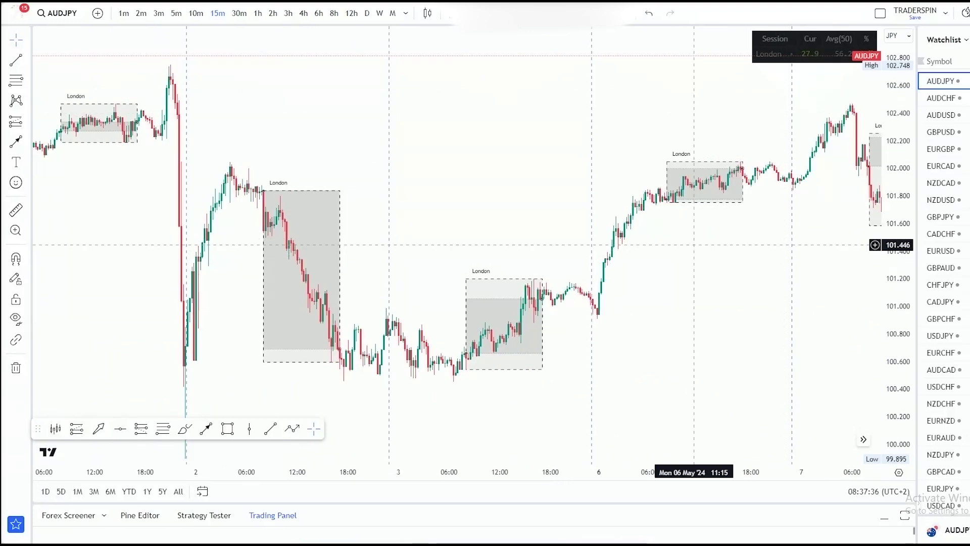
pyautogui.moveTo(694, 244); pyautogui.dragTo(194, 257)
pyautogui.moveTo(589, 253); pyautogui.dragTo(197, 370)
pyautogui.moveTo(220, 303); pyautogui.dragTo(767, 201)
pyautogui.moveTo(147, 309); pyautogui.dragTo(643, 124)
pyautogui.moveTo(212, 229); pyautogui.dragTo(405, 293)
pyautogui.moveTo(342, 140); pyautogui.dragTo(397, 191)
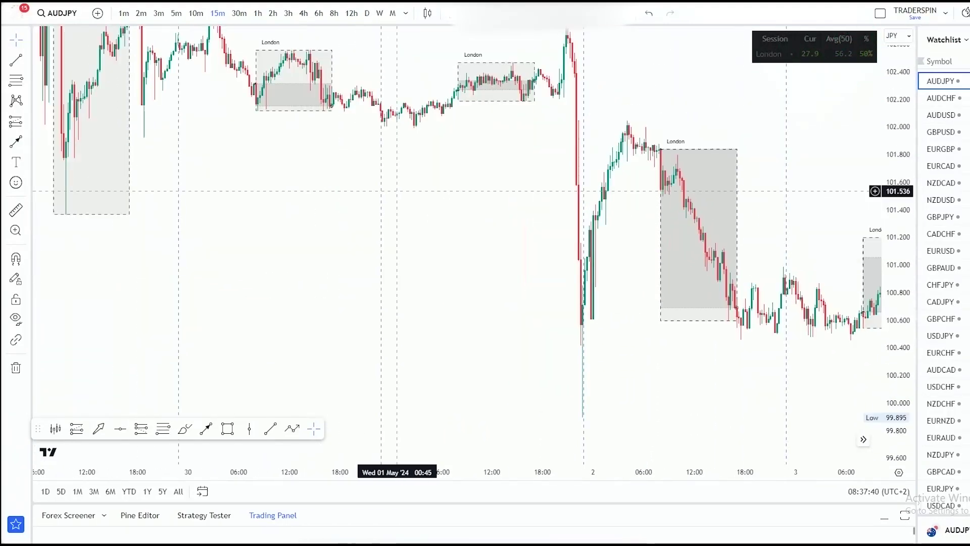
# Examine the earlier AUDJPY London session boxes from 26 April back to about 12 April, including the 19 April drop.
pyautogui.hscroll(-10, 397, 191)
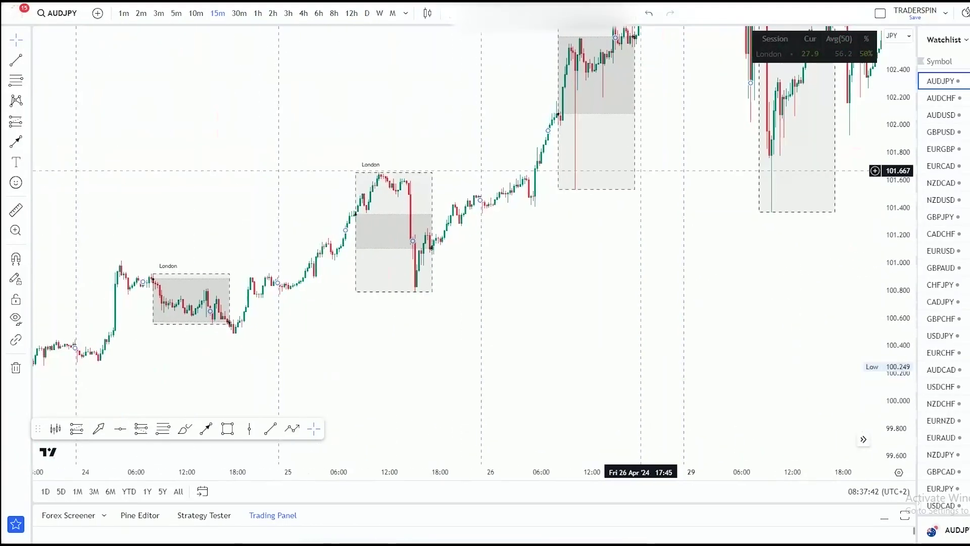
pyautogui.hscroll(-10, 353, 212)
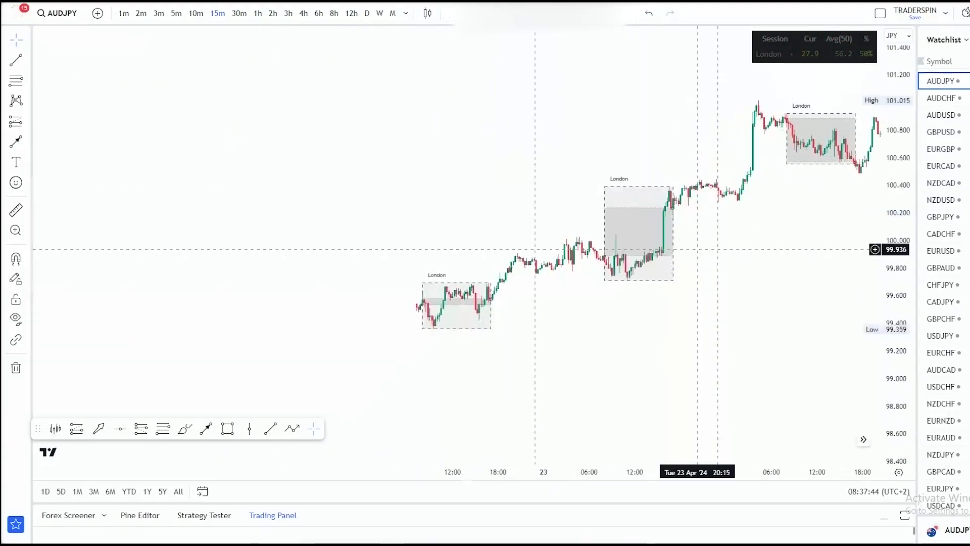
pyautogui.hscroll(-10, 698, 249)
pyautogui.hscroll(-10, 662, 275)
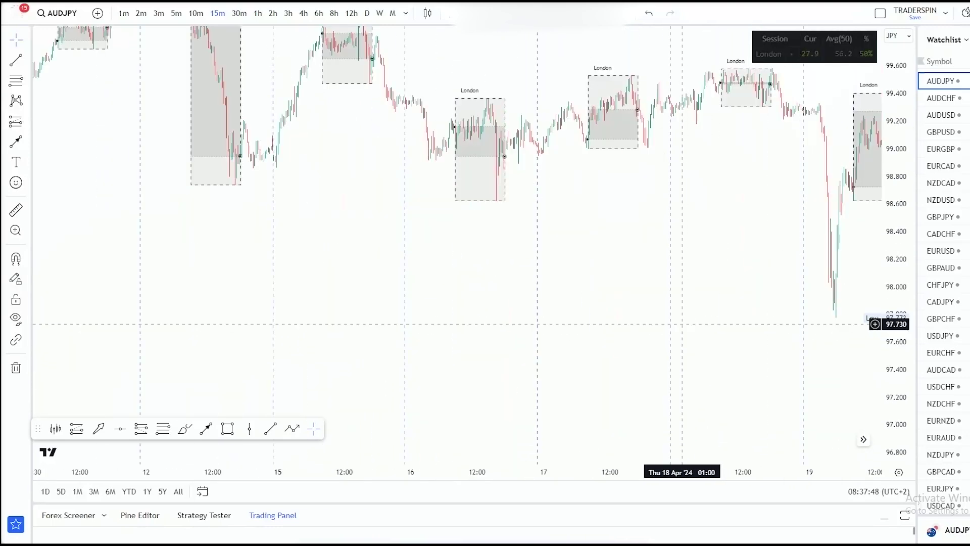
pyautogui.scroll(5, 682, 324)
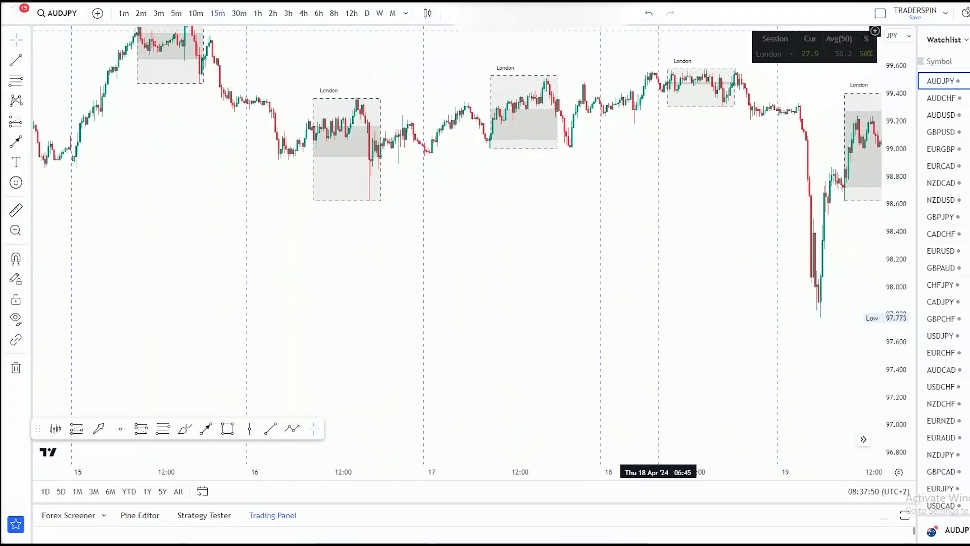
pyautogui.hscroll(5, 640, 146)
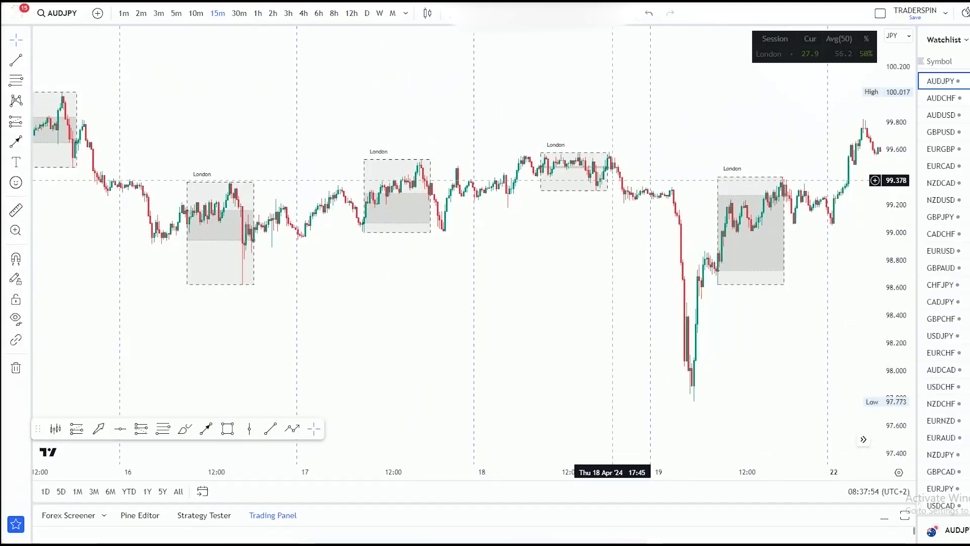
# Mark the AUDJPY drop before the 19 April London session with a rectangle and delete the rectangle.
pyautogui.hotkey('alt', 'shift', 'r')
pyautogui.moveTo(656, 183); pyautogui.dragTo(698, 405)
pyautogui.click(196, 158)
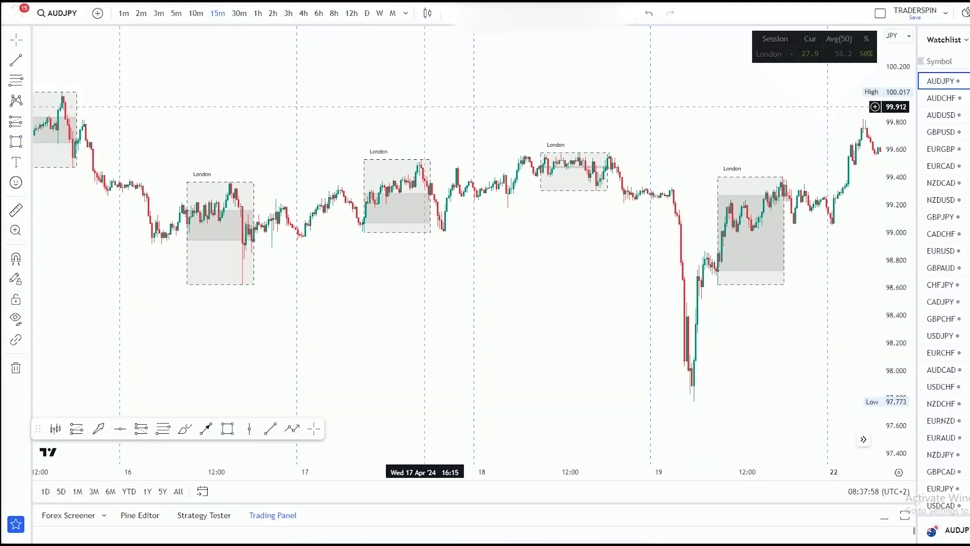
# Enable Session 2 (New York) and Session 3 (asian) in the MKT Sessions indicator.
pyautogui.doubleClick(757, 178)
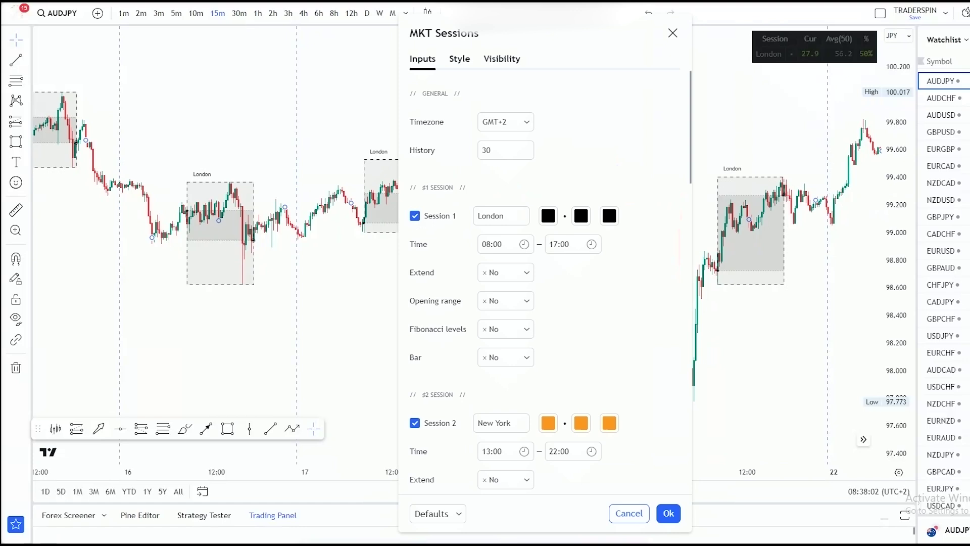
pyautogui.scroll(-10, 545, 283)
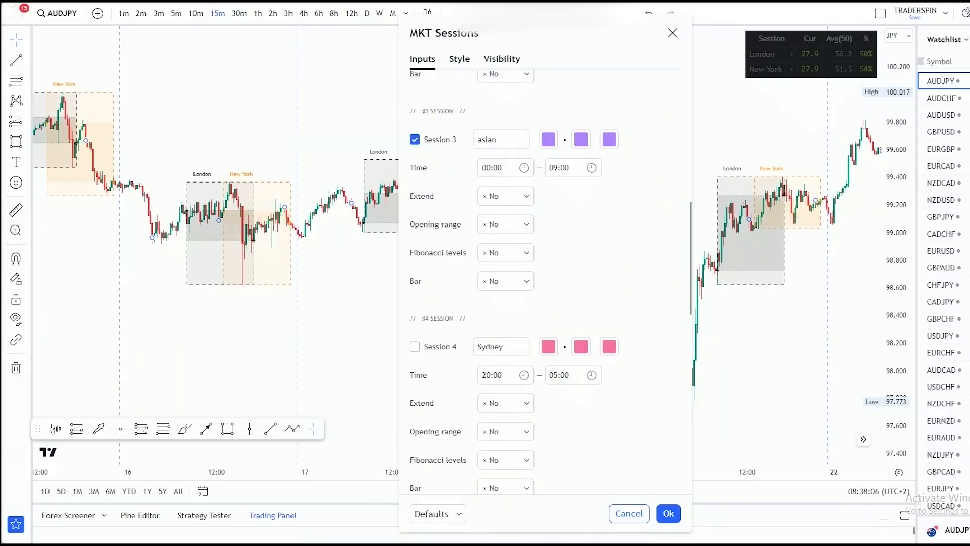
pyautogui.click(668, 513)
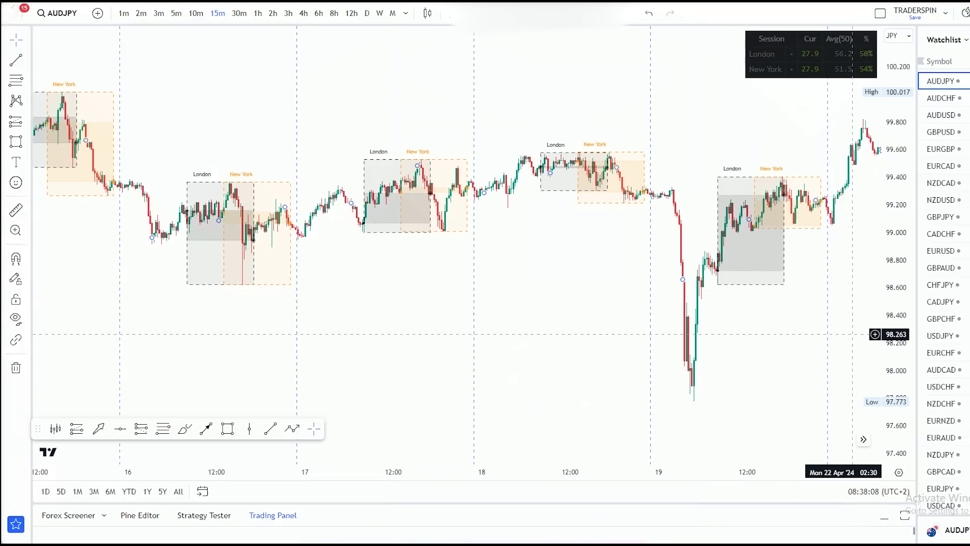
pyautogui.scroll(3, 747, 356)
# Draw an arrow pointing at the steep drop inside the 19 April asian session box and adjust its start point.
pyautogui.click(206, 429)
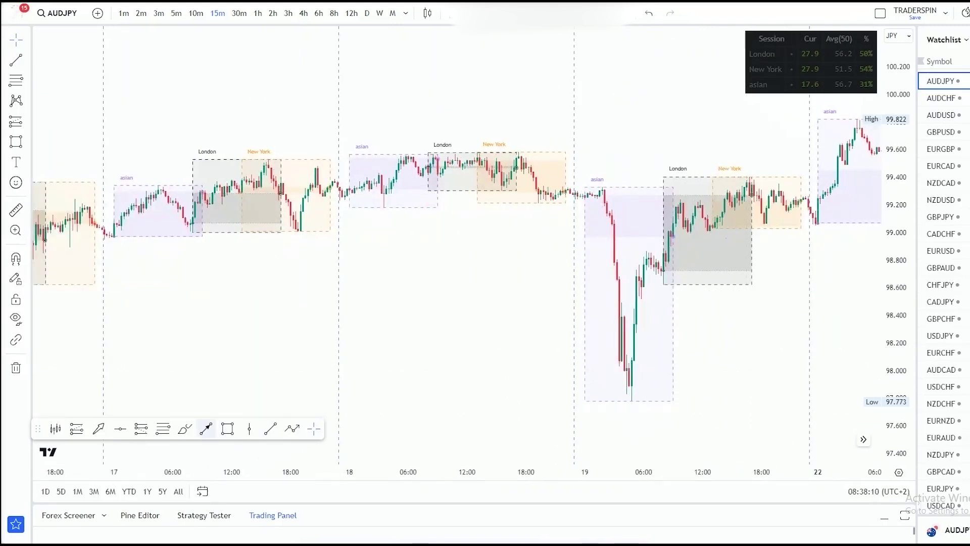
pyautogui.click(533, 299)
pyautogui.click(614, 258)
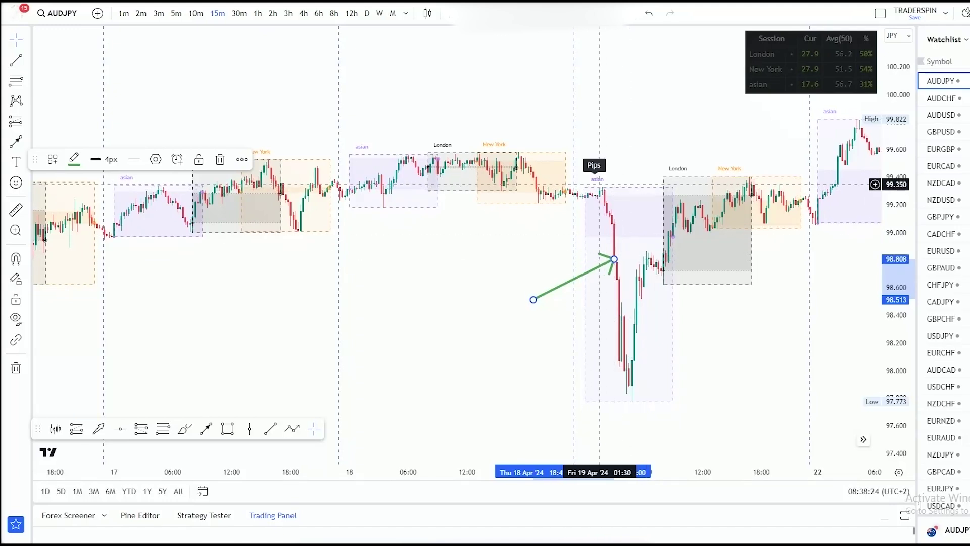
pyautogui.moveTo(535, 299); pyautogui.dragTo(526, 296)
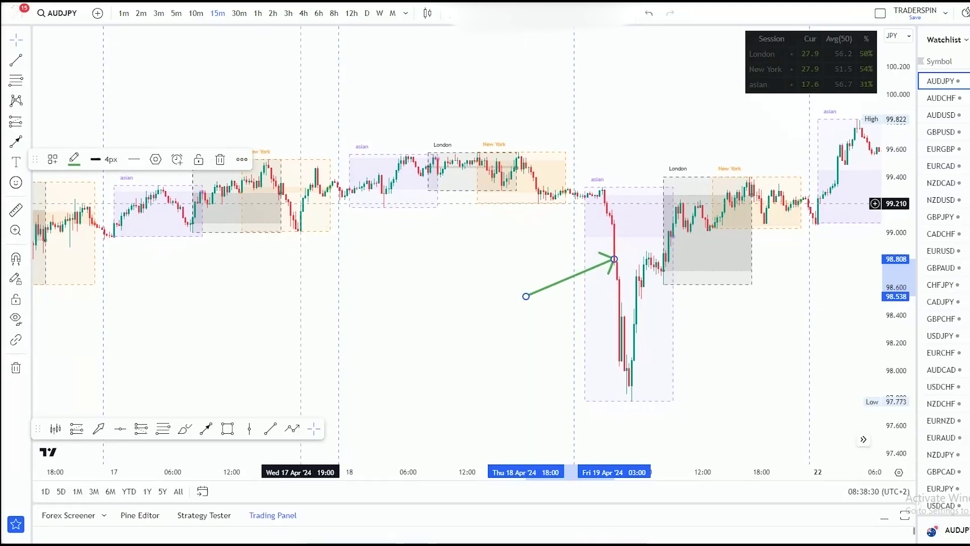
# Examine price behaviour in the asian, London and New York boxes on AUDJPY from 19 April back to 1 April.
pyautogui.scroll(-3, 301, 204)
pyautogui.click(503, 292)
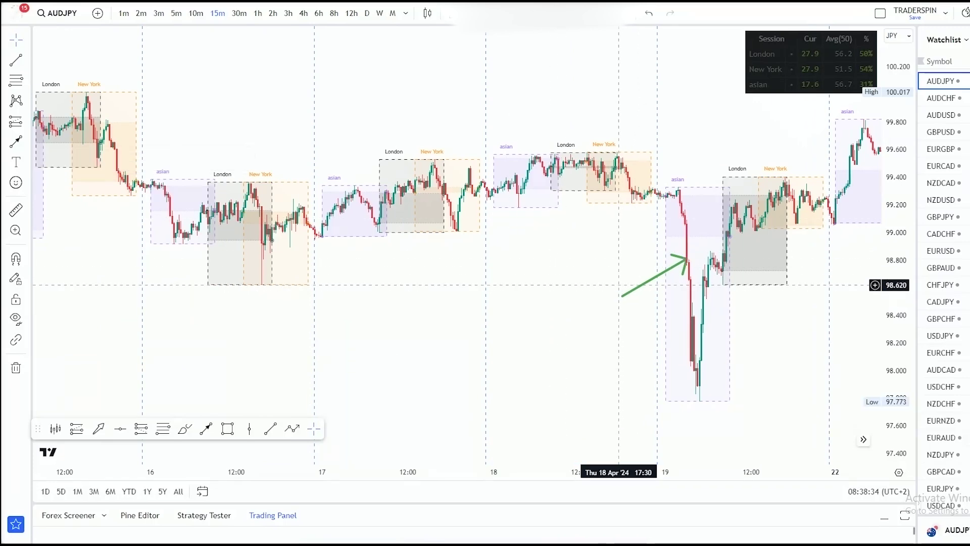
pyautogui.scroll(-3, 374, 228)
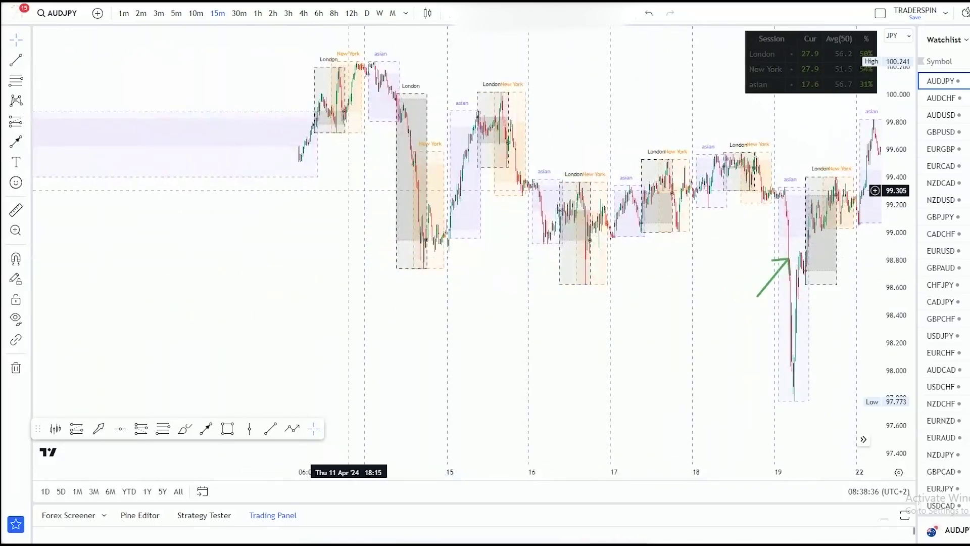
pyautogui.moveTo(363, 187); pyautogui.dragTo(724, 301)
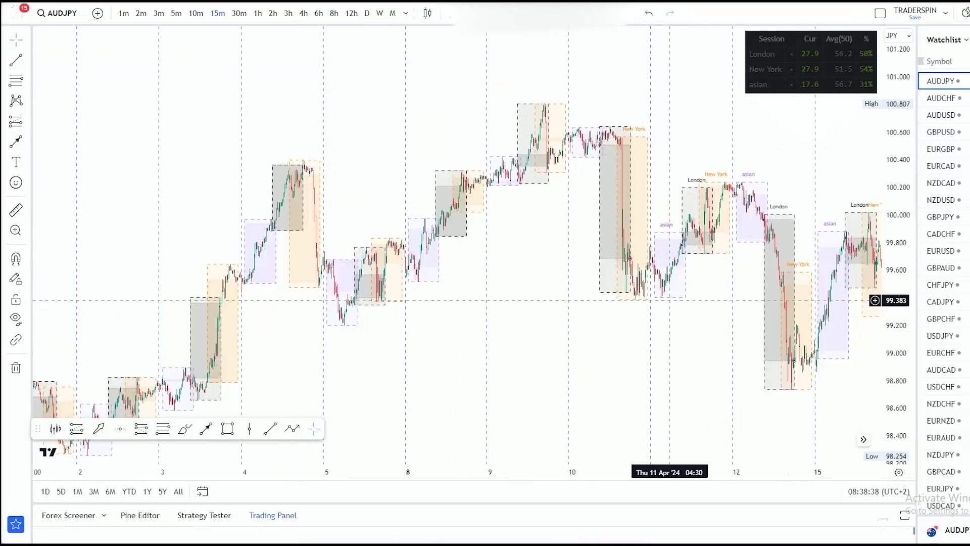
pyautogui.hscroll(-6, 459, 329)
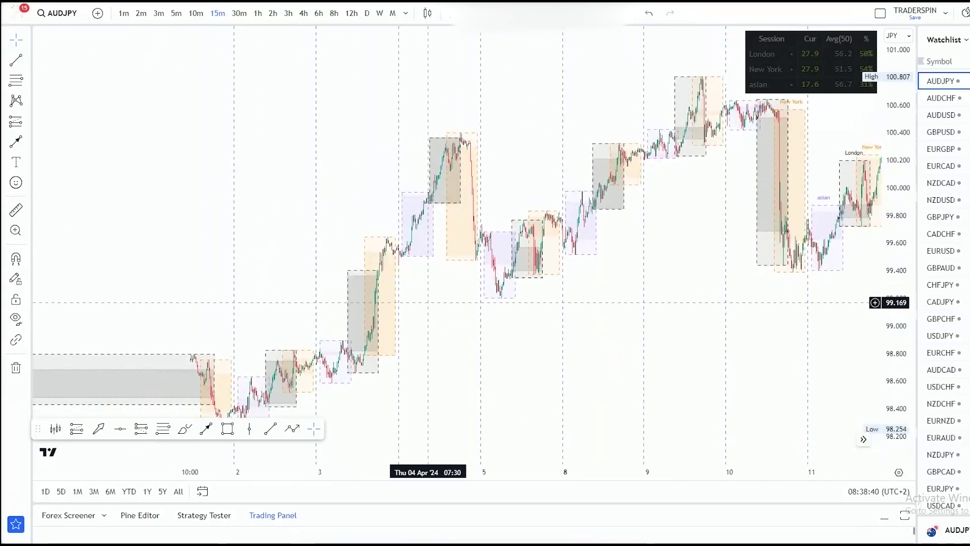
pyautogui.hscroll(4, 642, 278)
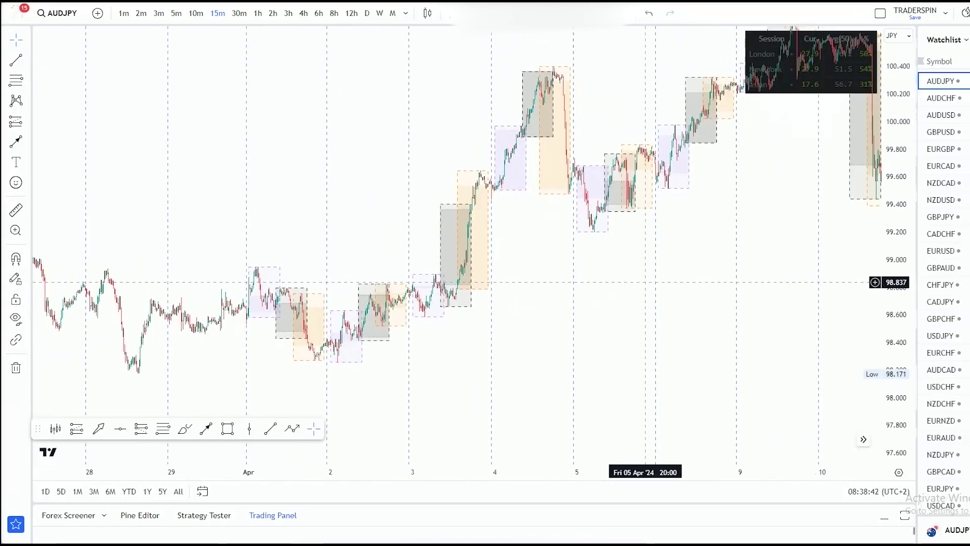
# Draw an arrow from about 102.835 down to about 102.336, pointing at the rising candles inside the 7 May asian session box on AUDJPY.
pyautogui.hscroll(6, 776, 287)
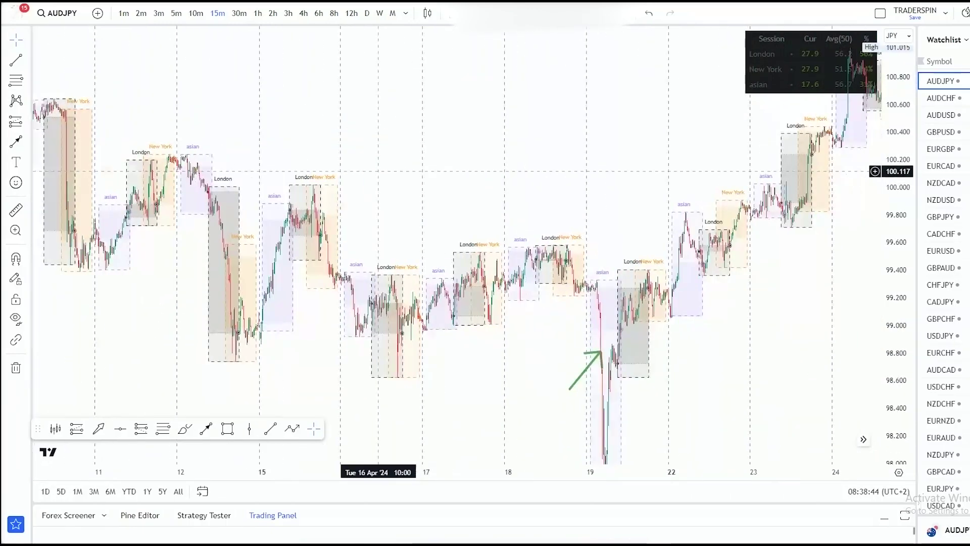
pyautogui.hscroll(6, 805, 297)
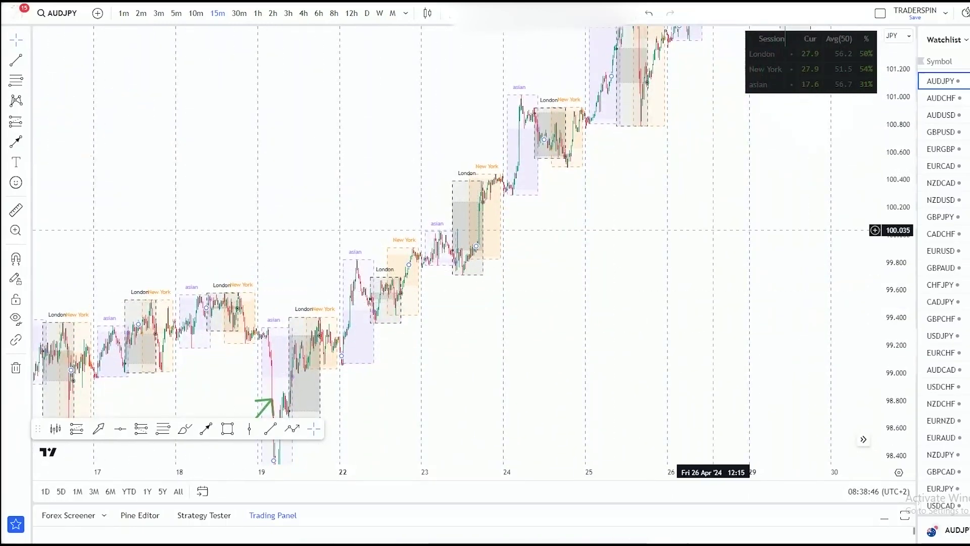
pyautogui.hscroll(1, 676, 381)
pyautogui.hscroll(8, 676, 380)
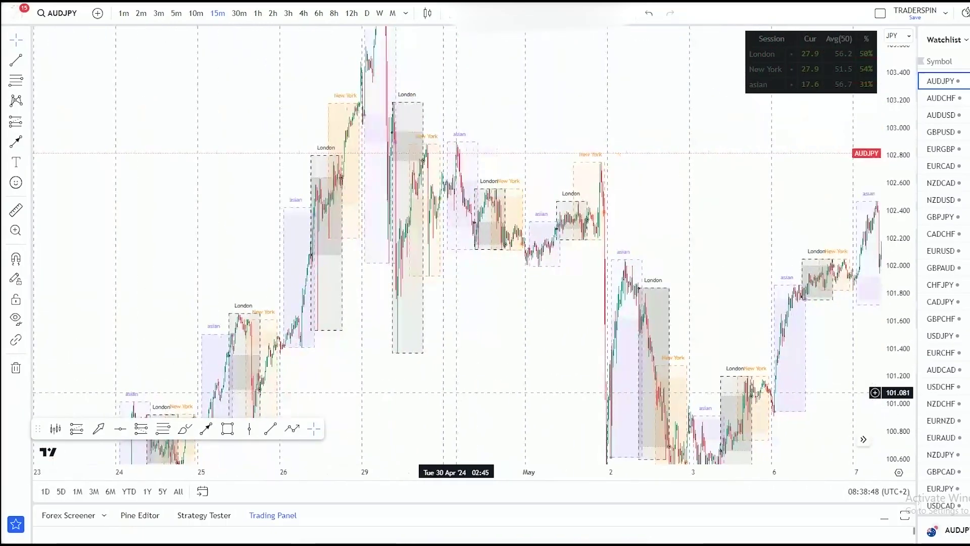
pyautogui.hscroll(6, 649, 329)
pyautogui.scroll(4, 827, 329)
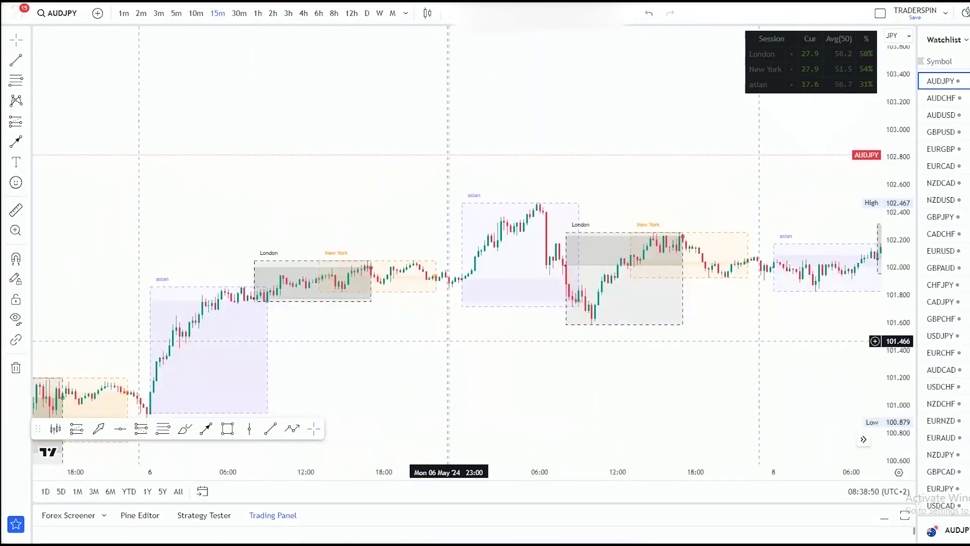
pyautogui.moveTo(481, 332); pyautogui.dragTo(548, 331)
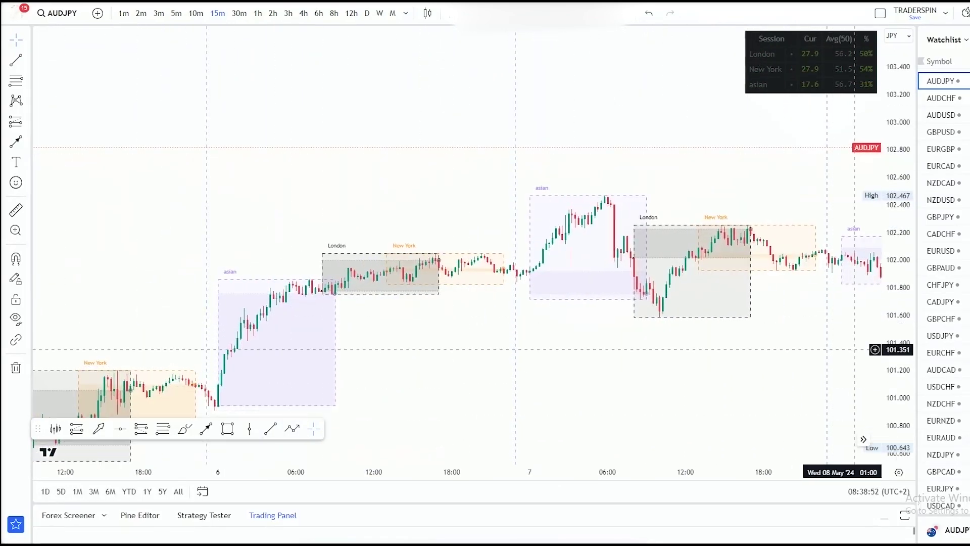
pyautogui.moveTo(896, 348); pyautogui.dragTo(897, 247)
pyautogui.scroll(2, 487, 249)
pyautogui.click(205, 429)
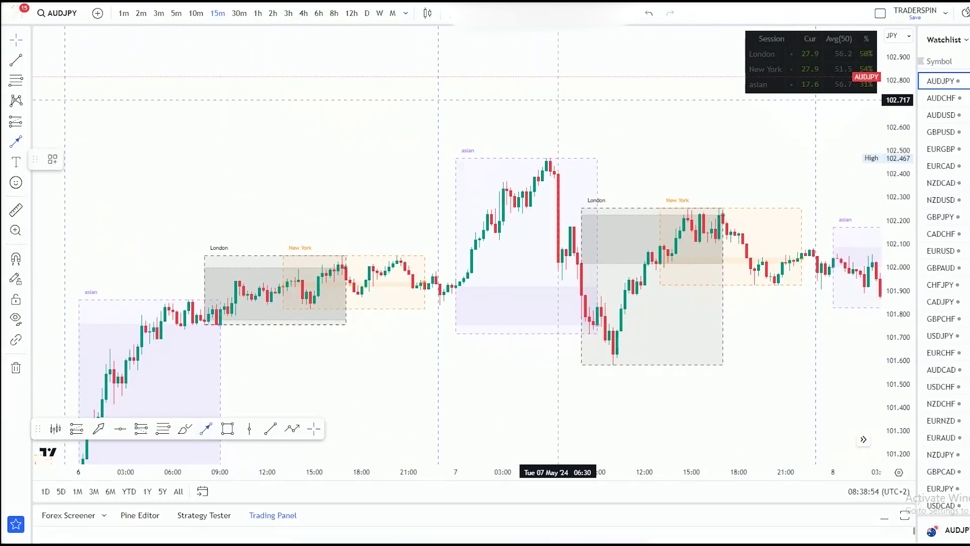
pyautogui.click(514, 189)
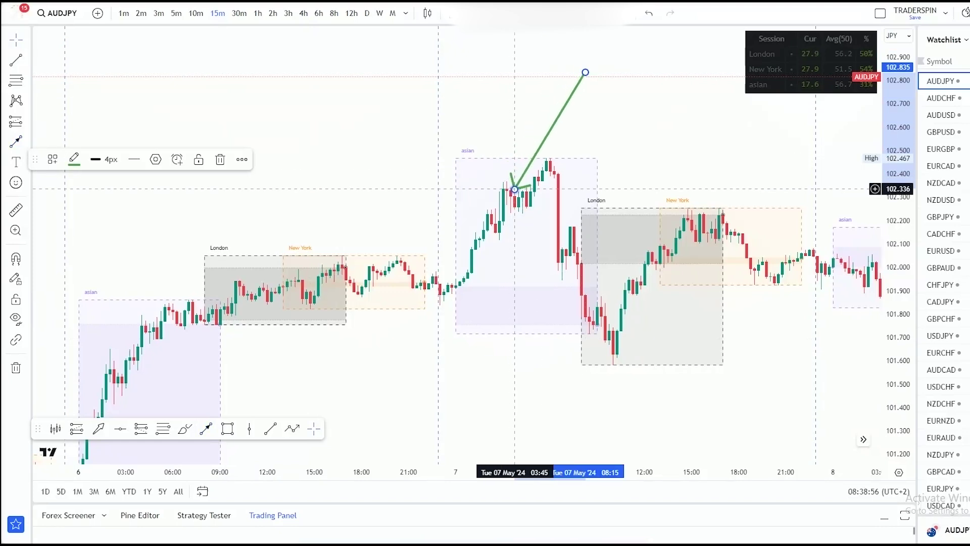